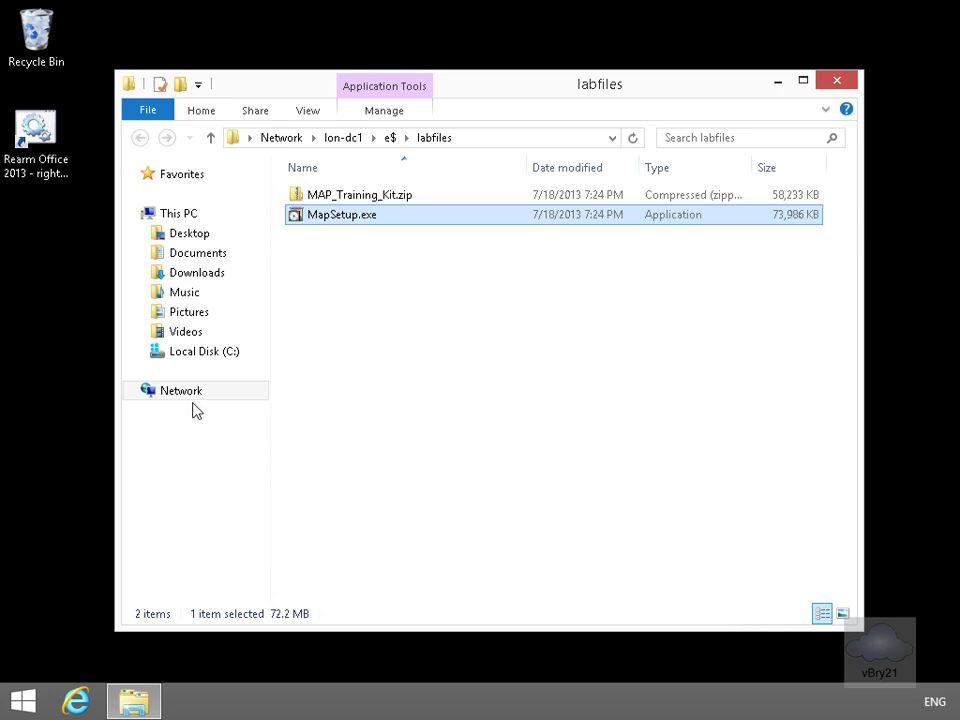
Run MapSetup.exe, accept the license, keep the default folder and decline CEIP
double_click(339, 223)
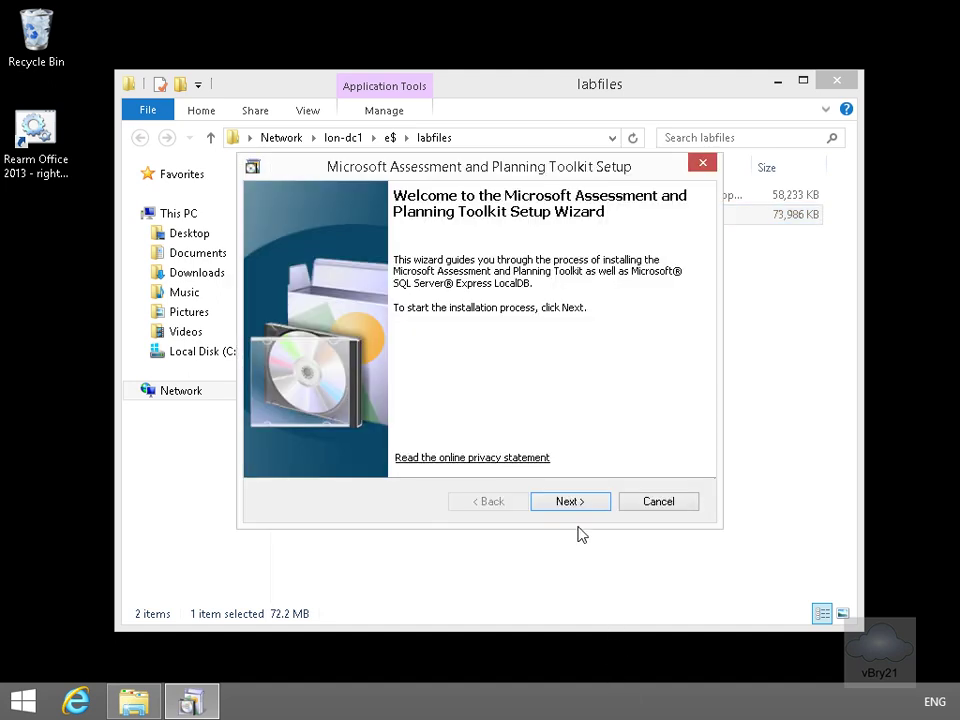
click(570, 502)
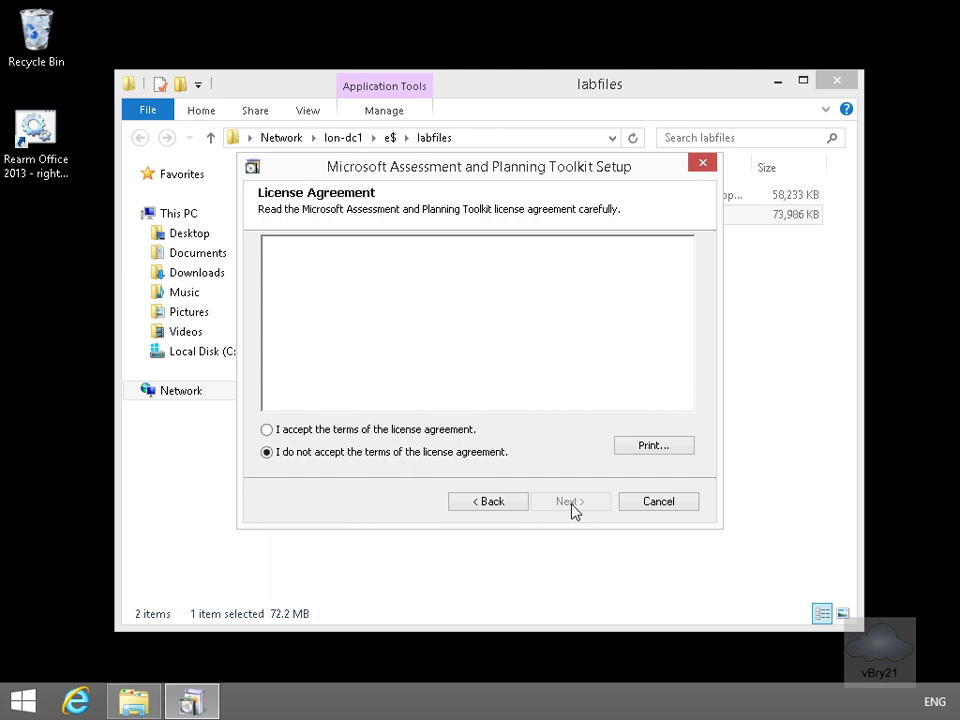
click(408, 430)
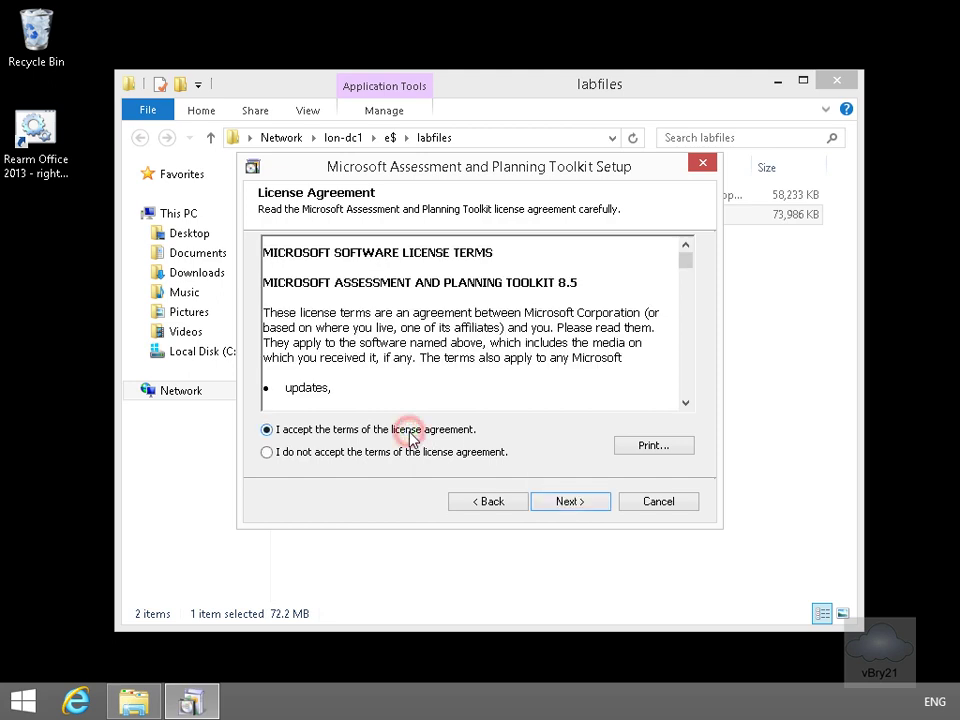
click(567, 503)
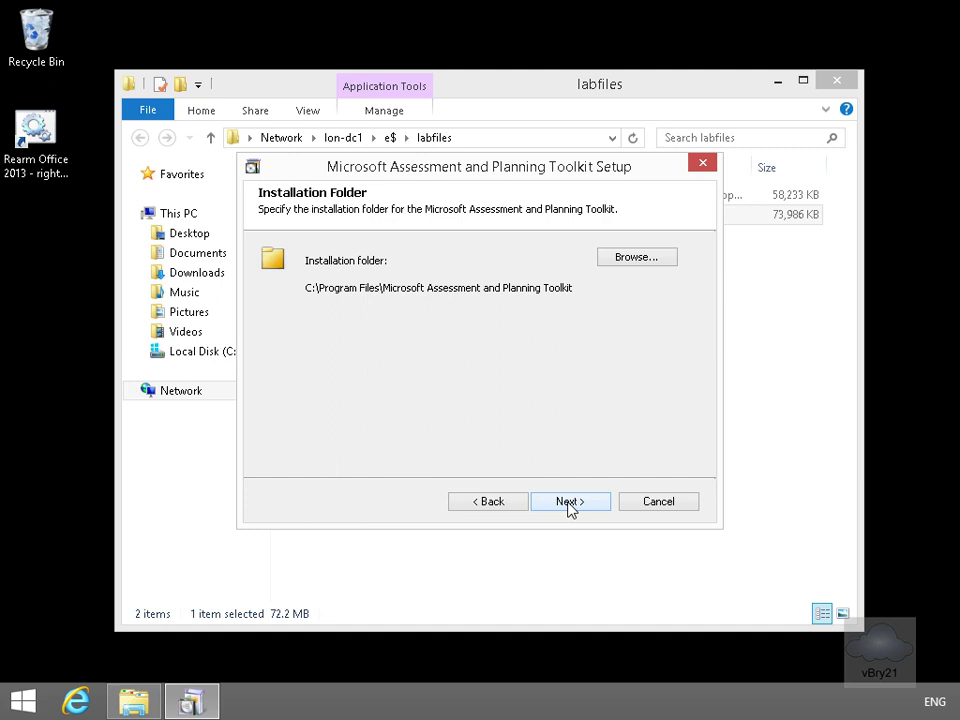
click(568, 505)
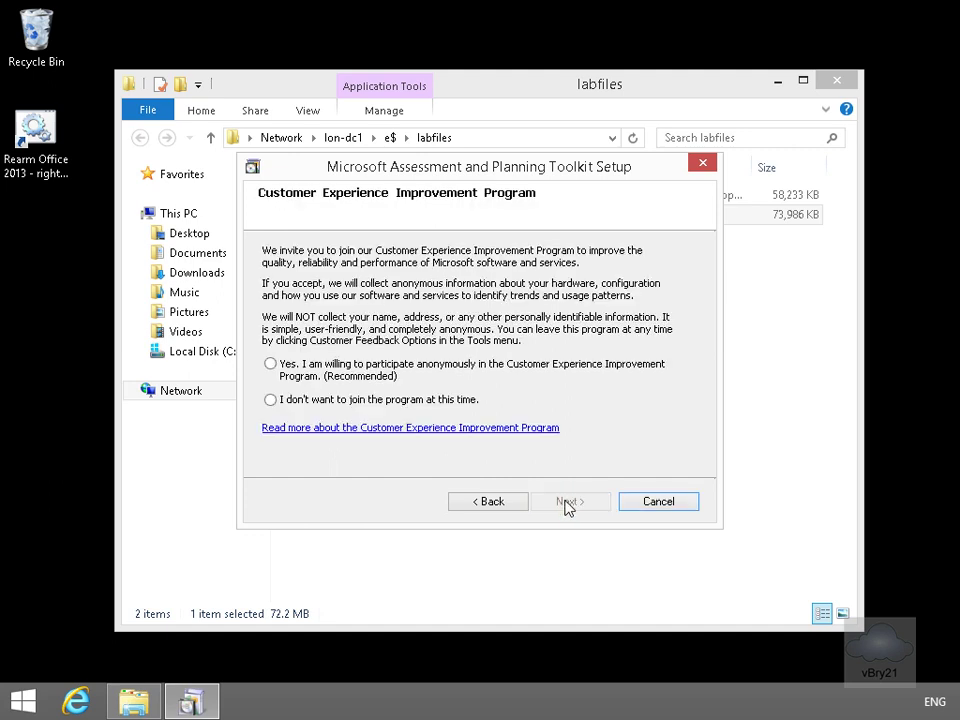
click(389, 399)
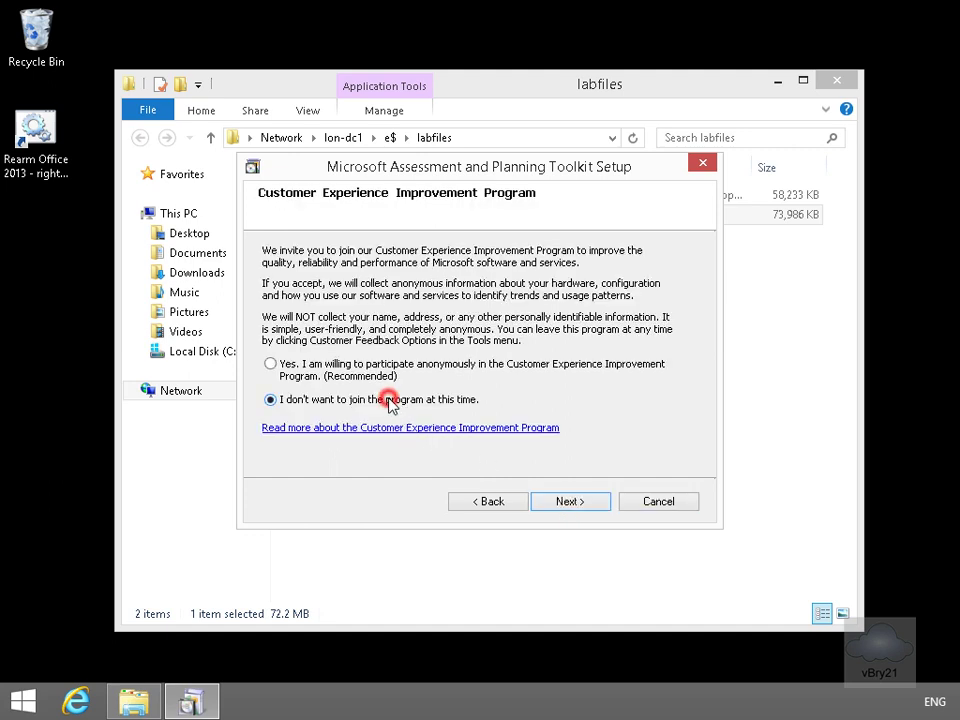
click(566, 508)
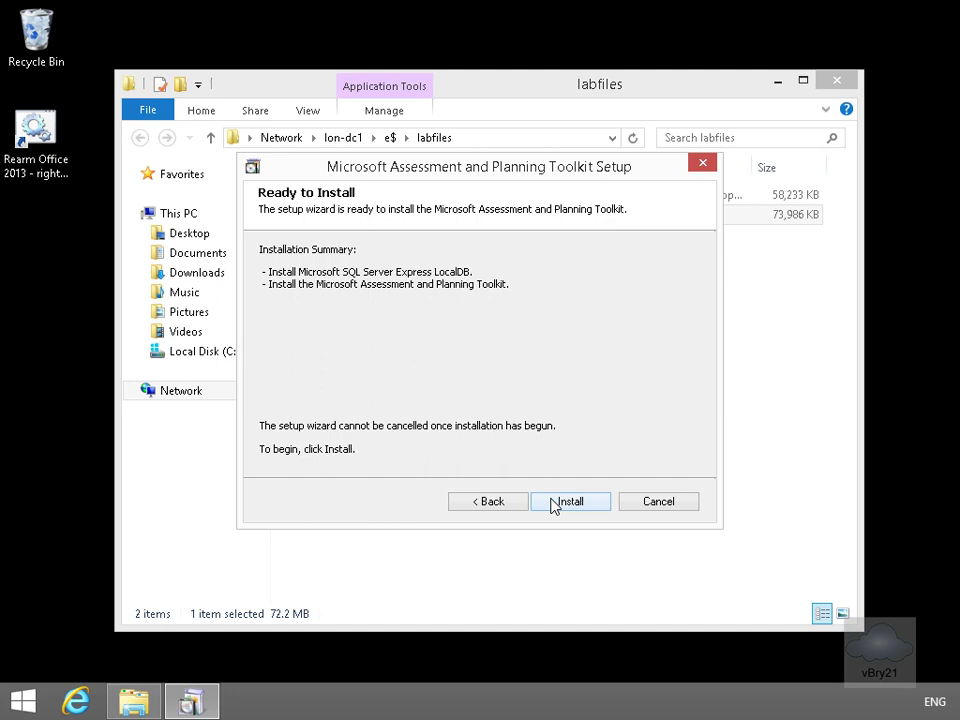
Install the toolkit and finish setup with Open the toolkit left checked
click(570, 502)
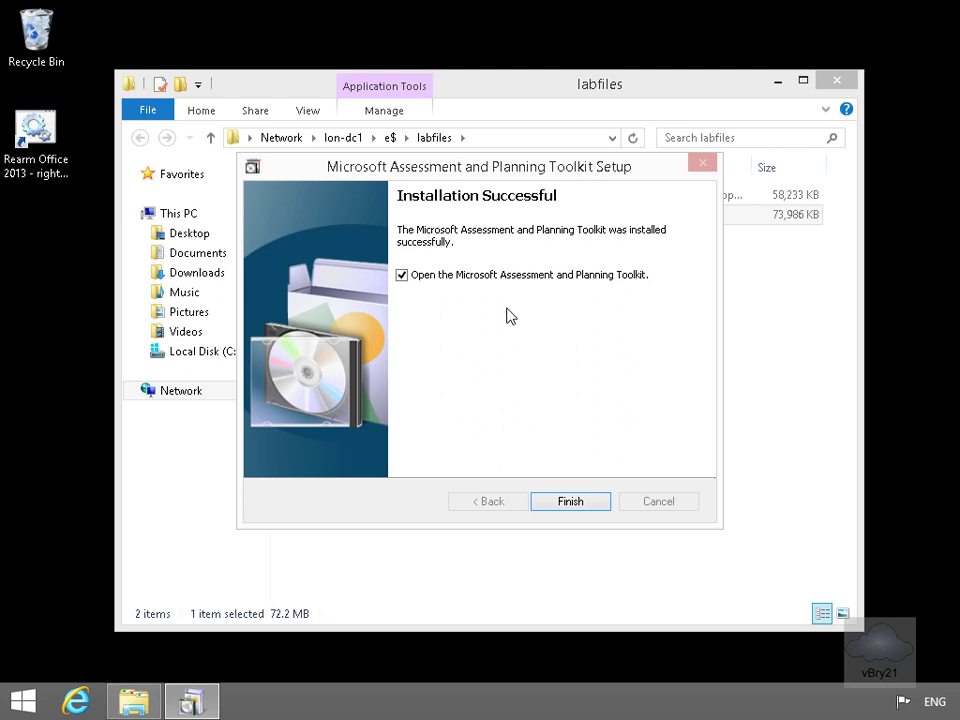
click(582, 508)
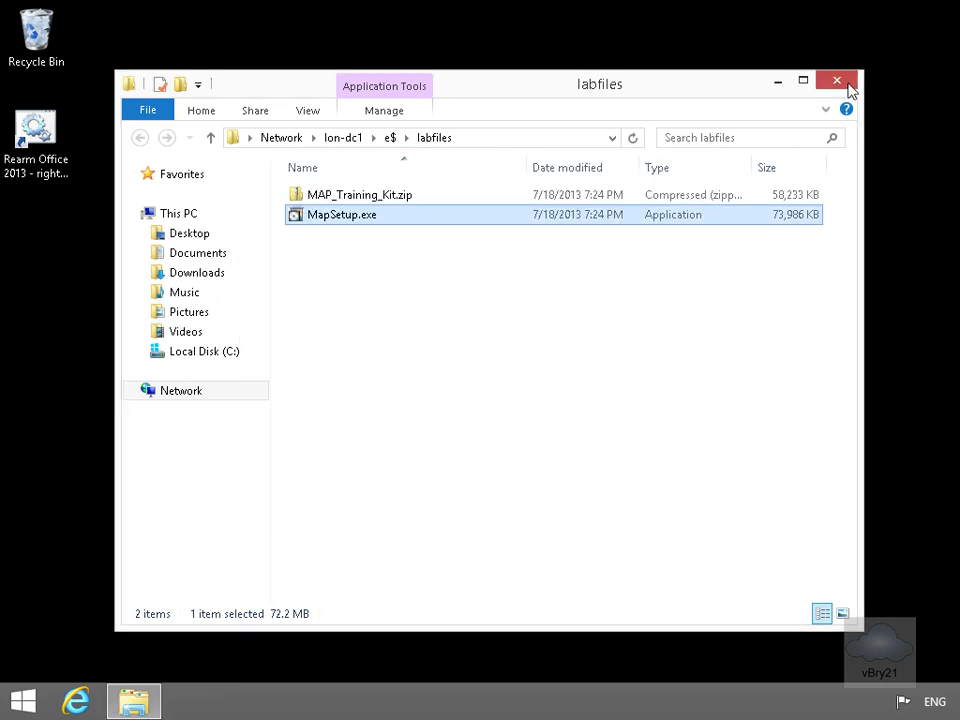
Close the labfiles window, create the 'Demo' inventory database, and go to Server Virtualization
click(845, 86)
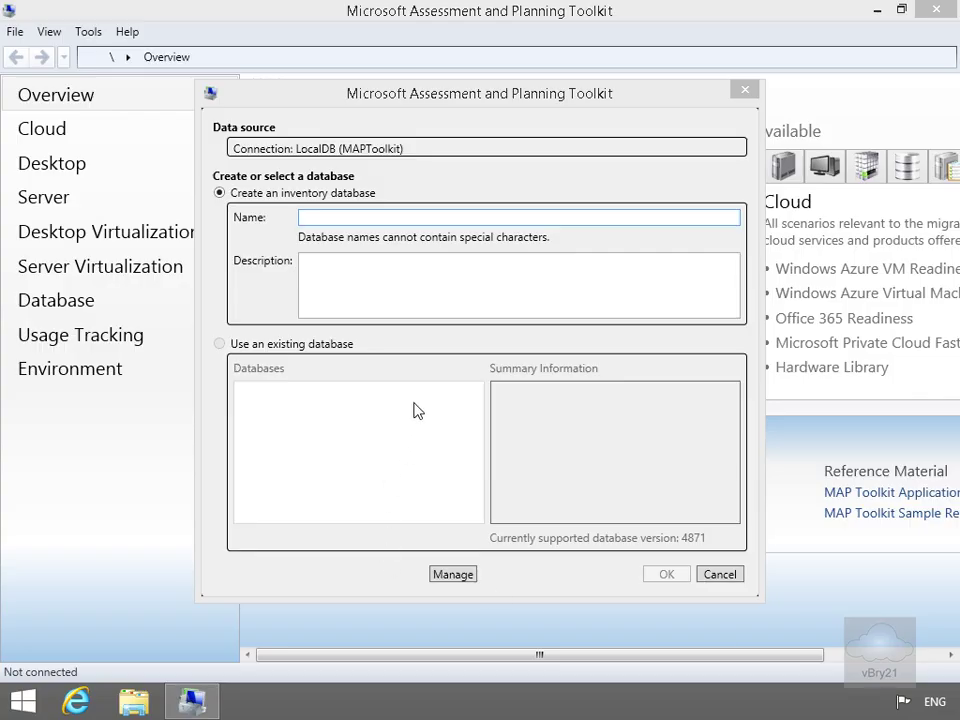
click(333, 219)
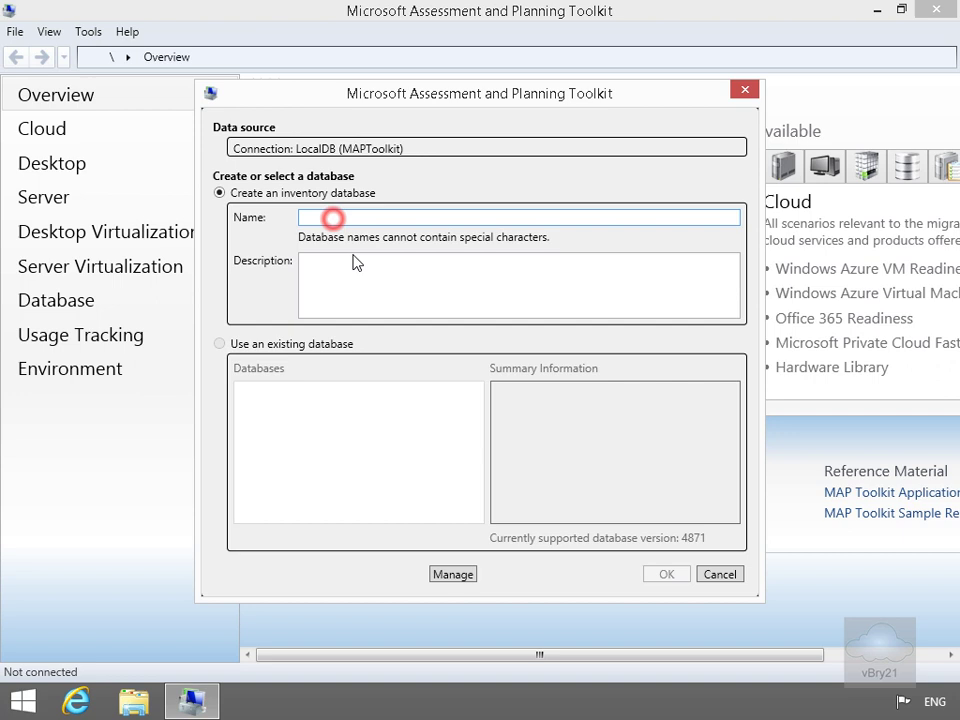
text(Demo)
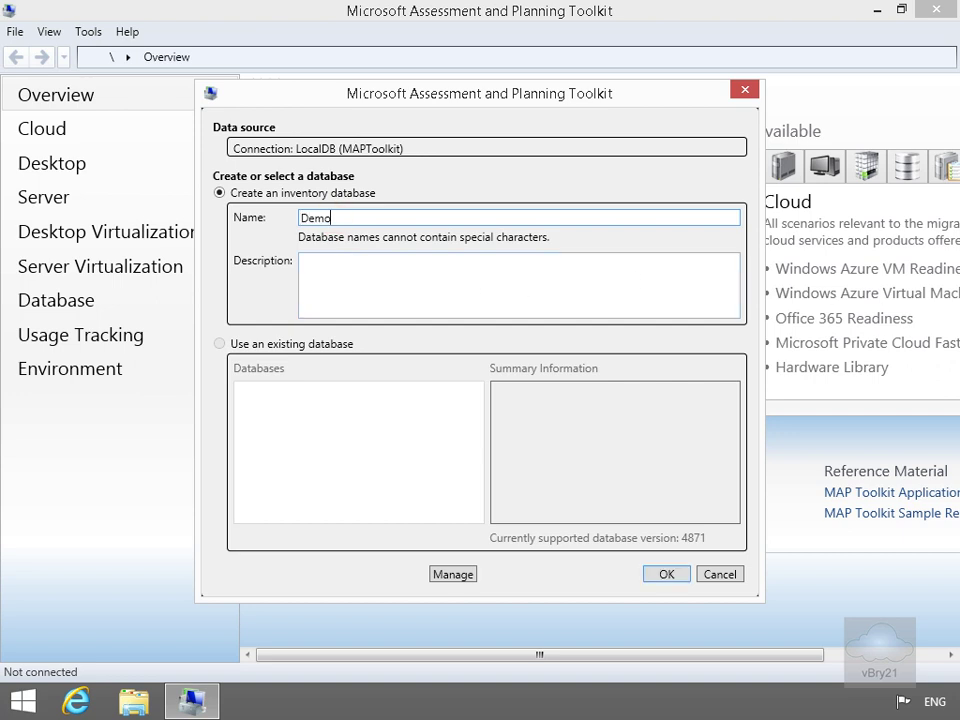
click(681, 574)
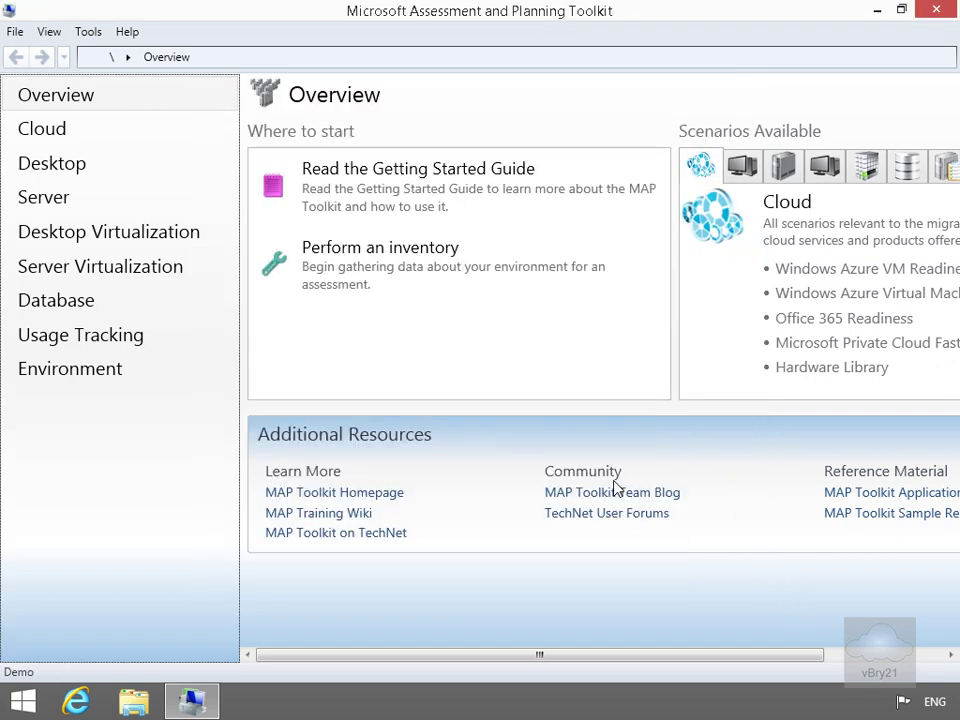
click(99, 272)
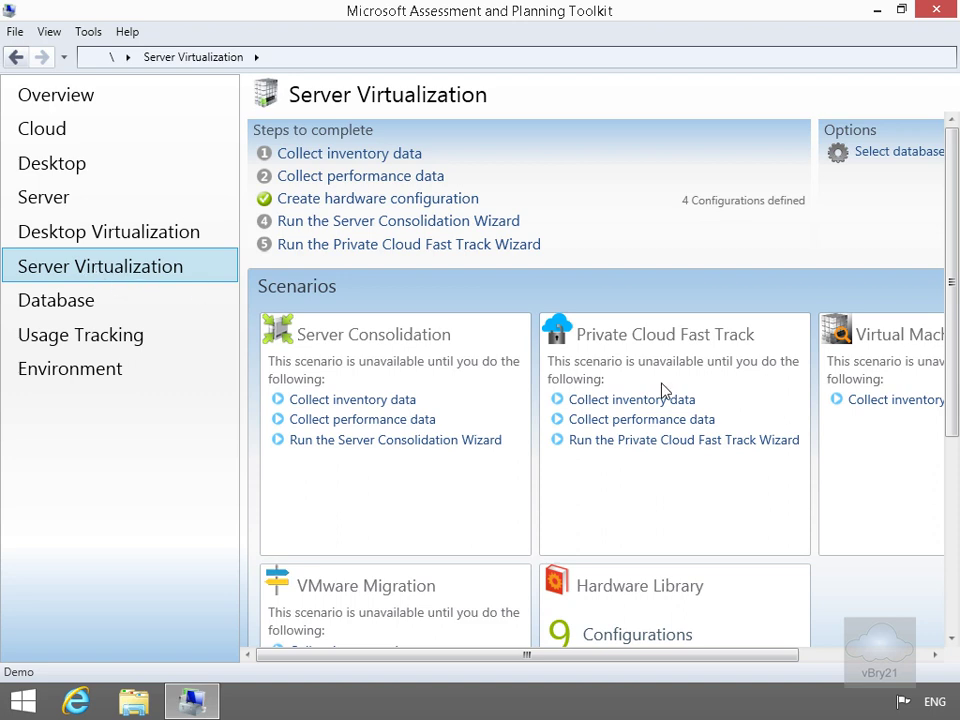
Inventory Windows computers via AD DS discovery using domain credentials, querying all computers
click(397, 155)
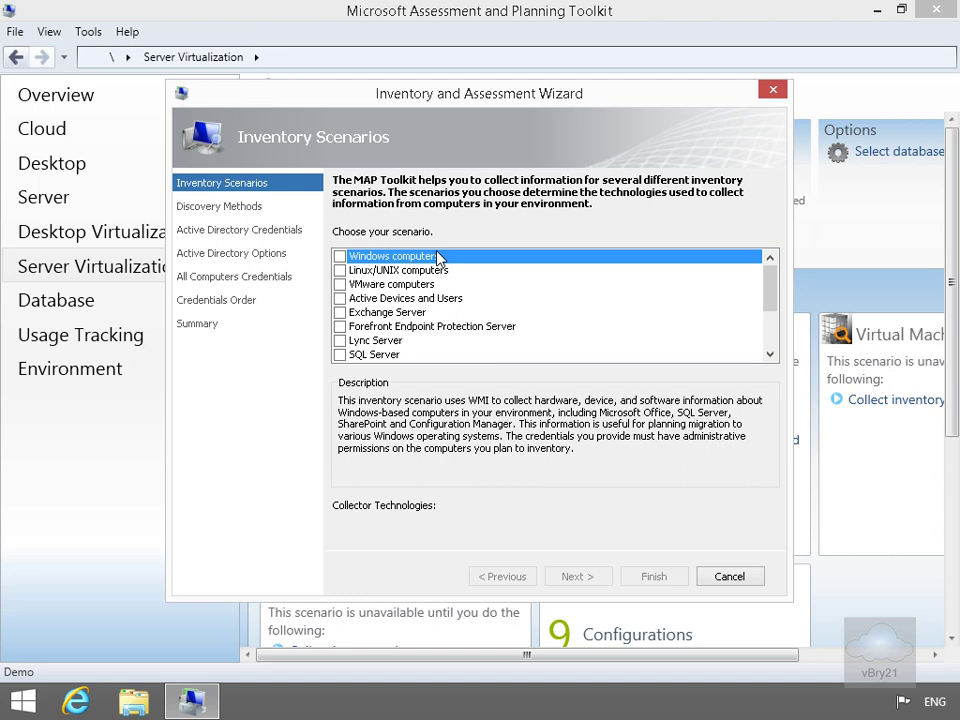
click(340, 256)
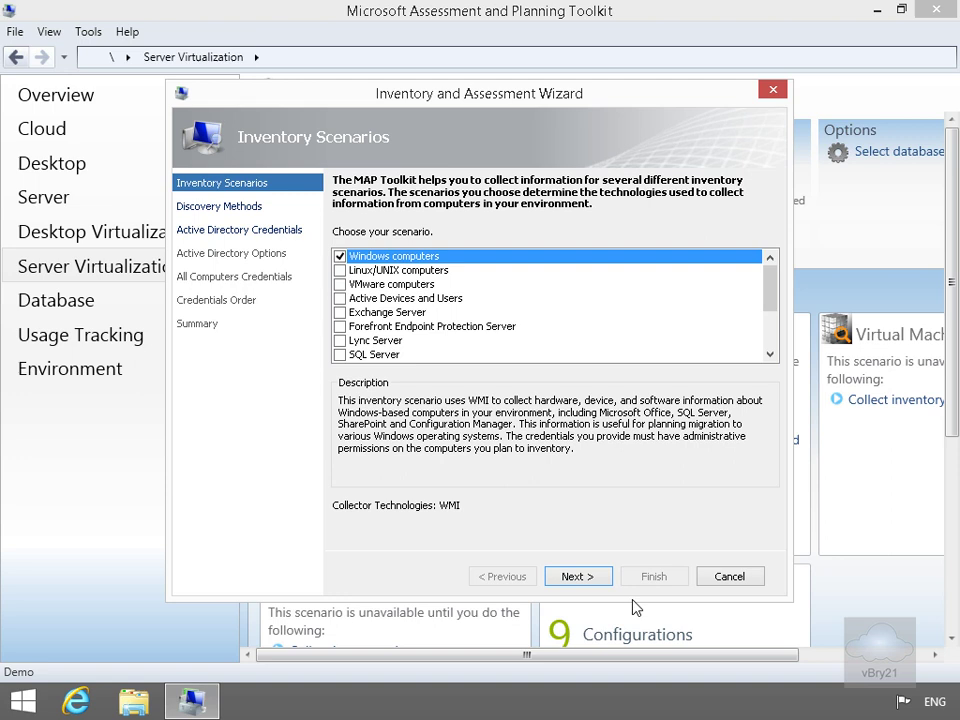
click(591, 574)
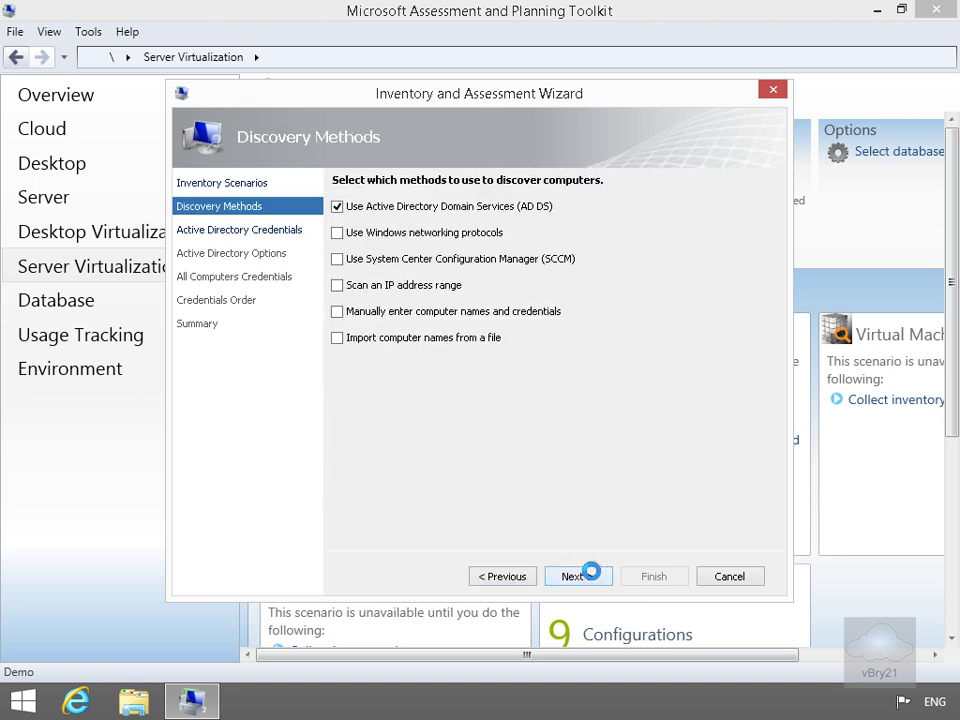
click(591, 574)
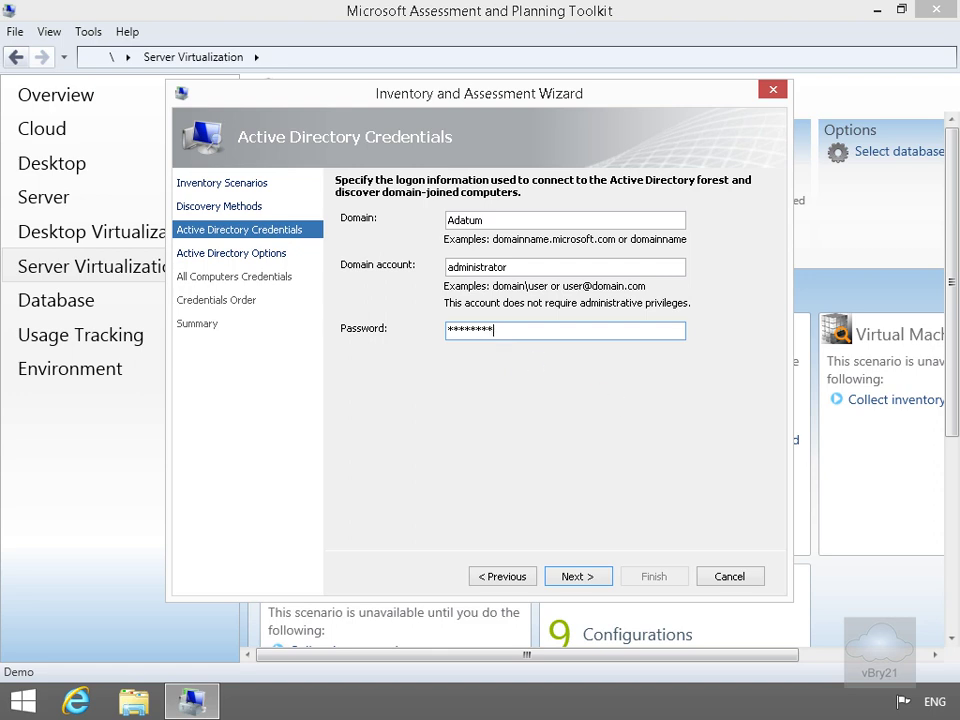
key(Return)
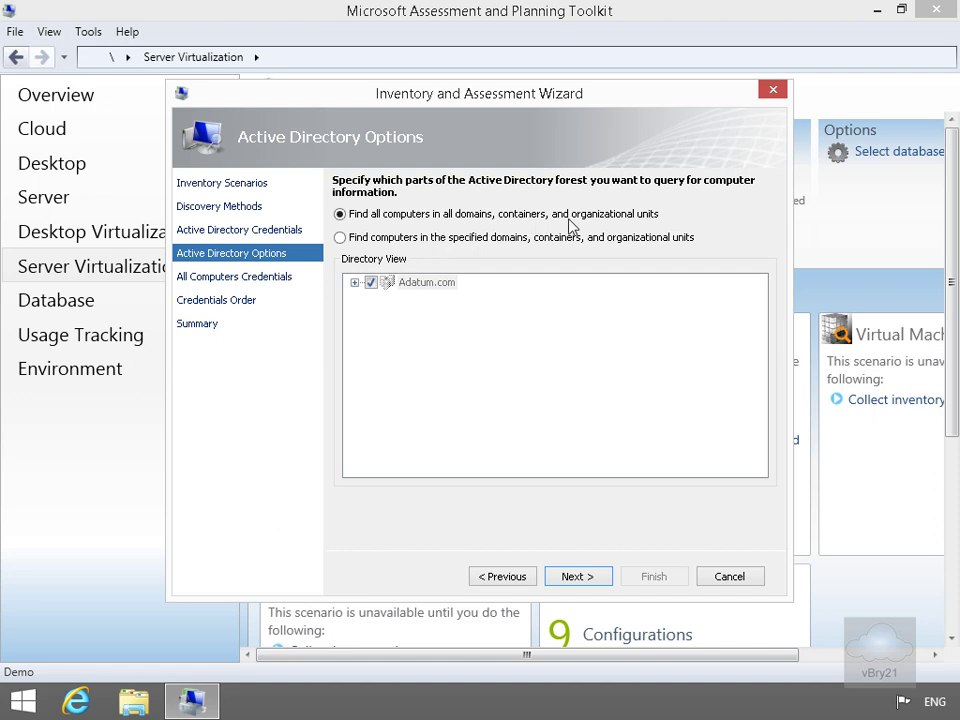
click(601, 576)
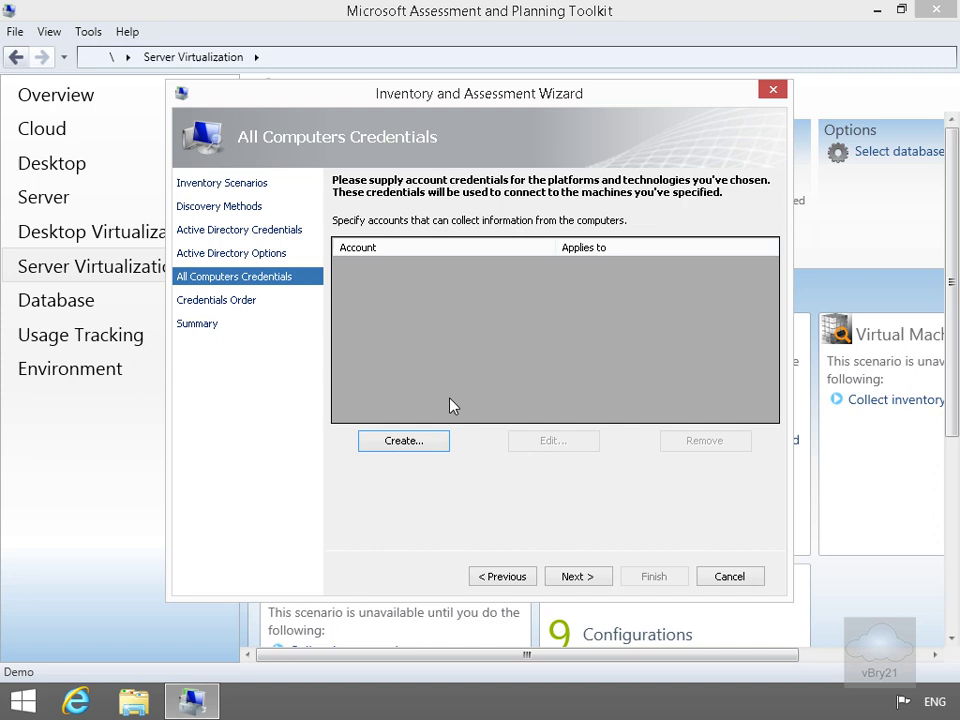
Add a WMI credential with the domain administrator account and password, then advance to Summary
click(432, 442)
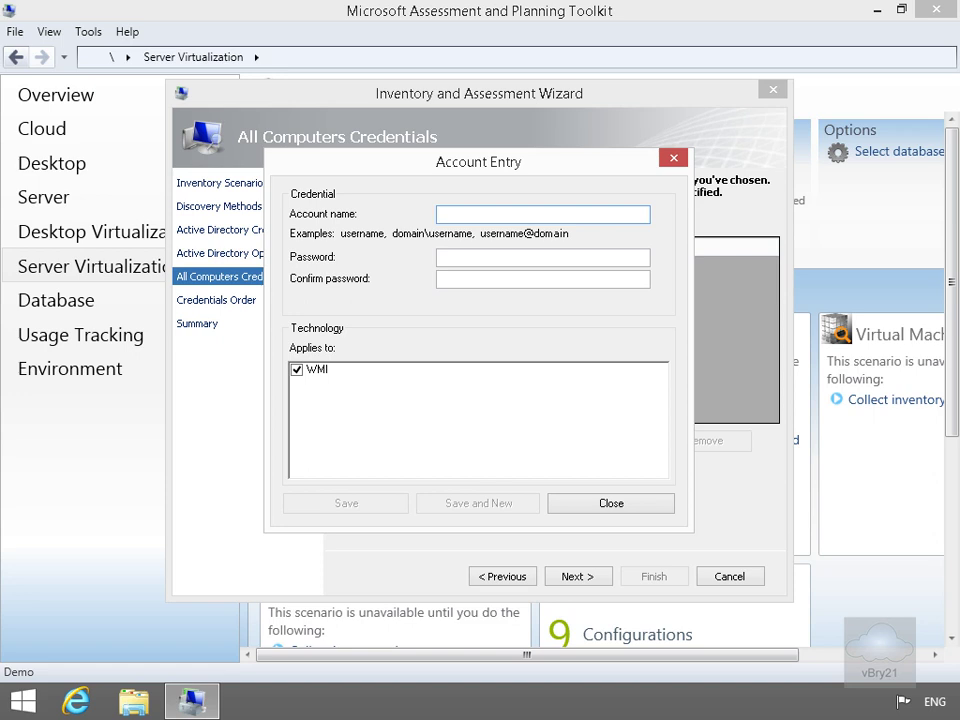
text(adatum\administrator)
key(Tab)
text(Pa$$w0rd)
key(Tab)
text(Pa$$w0rd)
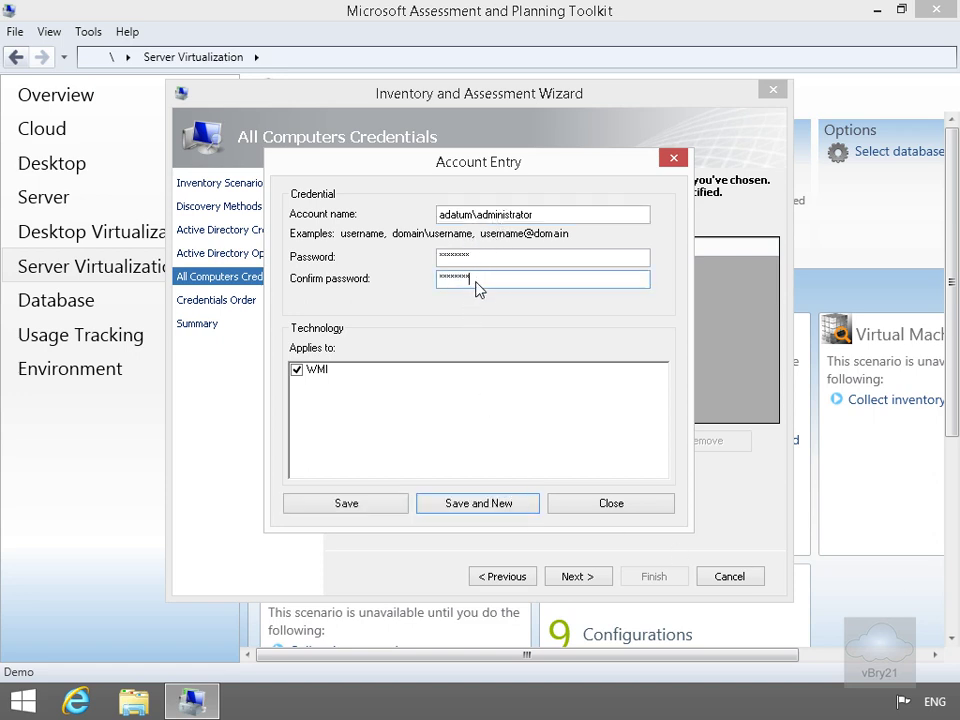
click(379, 506)
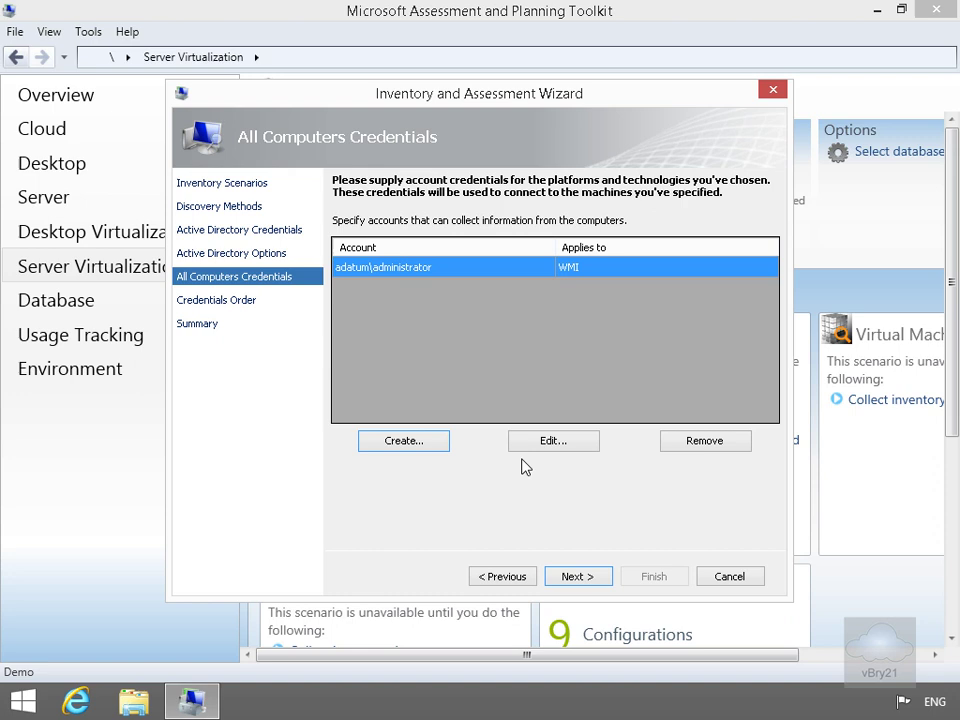
click(575, 572)
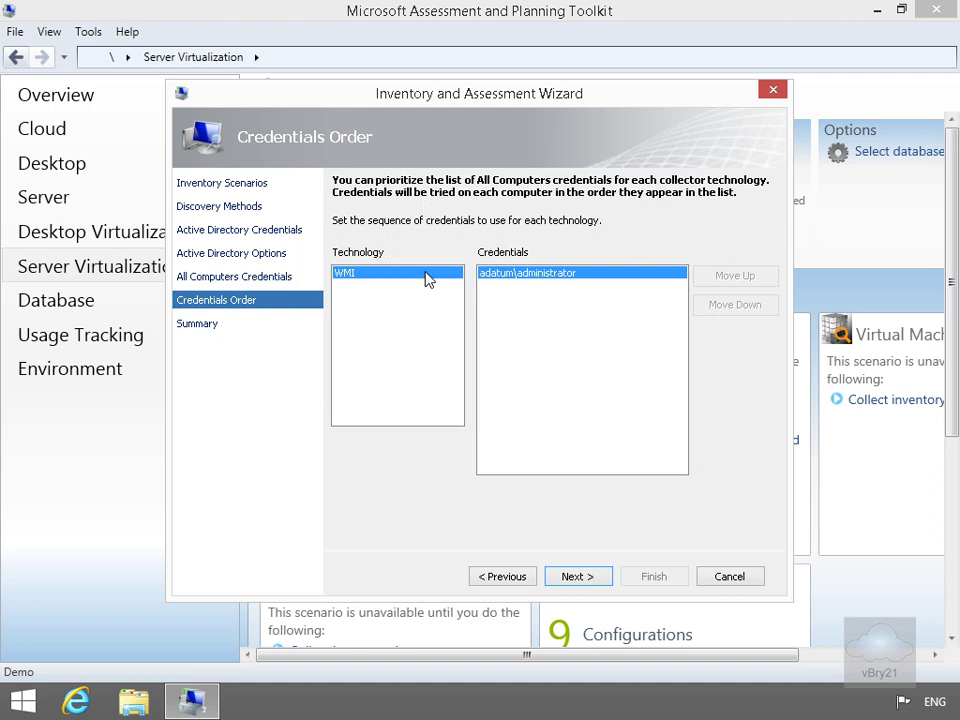
click(579, 577)
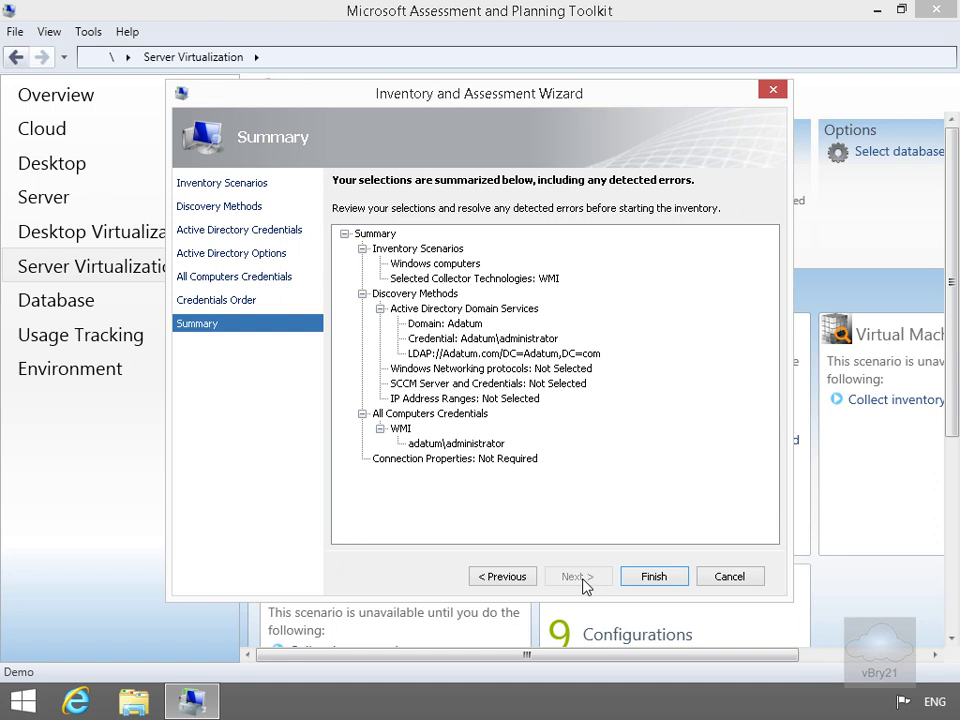
Run the inventory, check its details showing 11 machines inventoried, and close the results
click(647, 580)
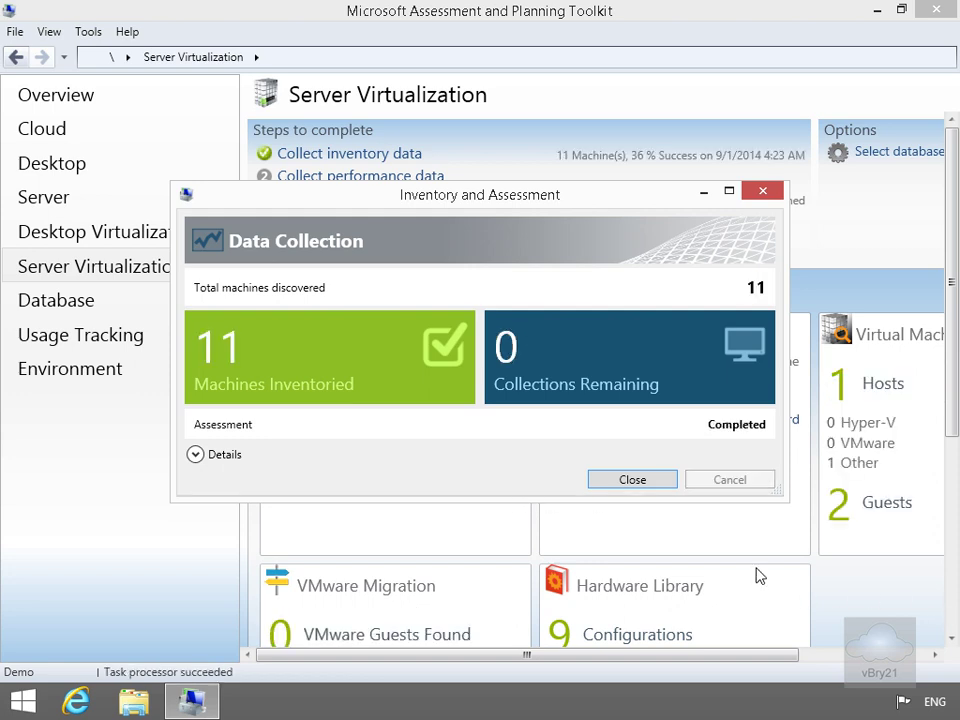
click(195, 454)
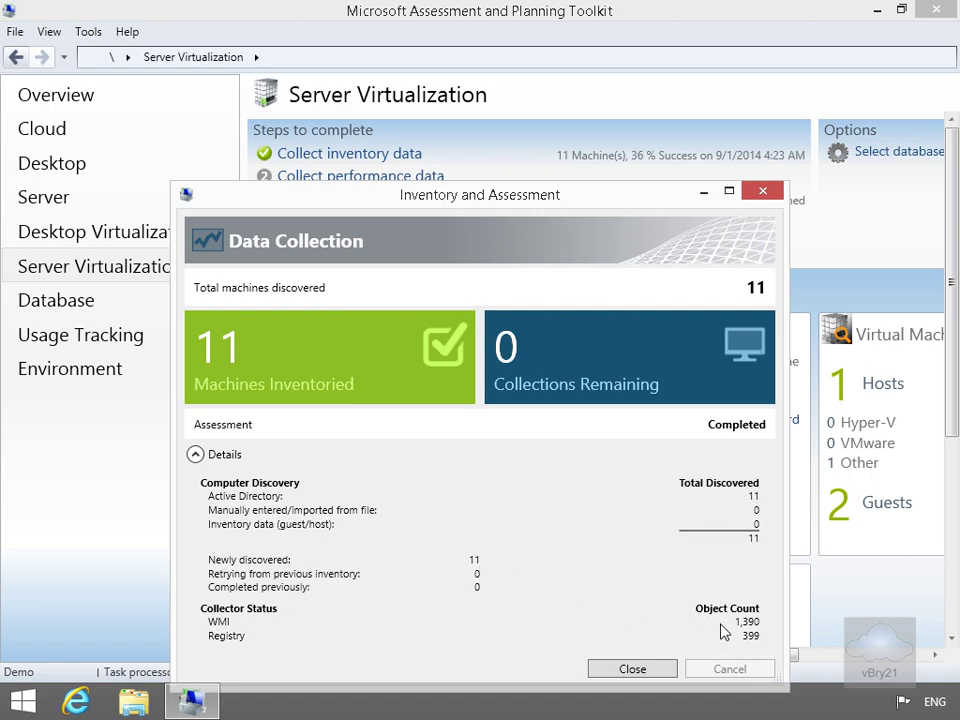
click(661, 670)
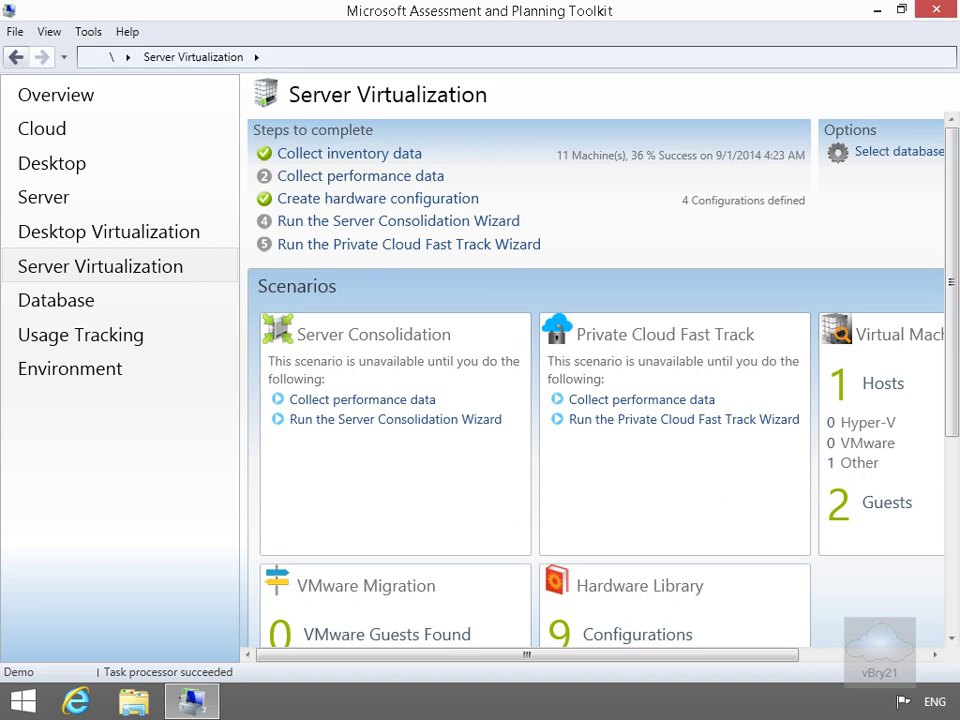
Set up performance collection for all 11 listed computers ending September 1, 2014, with existing credentials
click(421, 181)
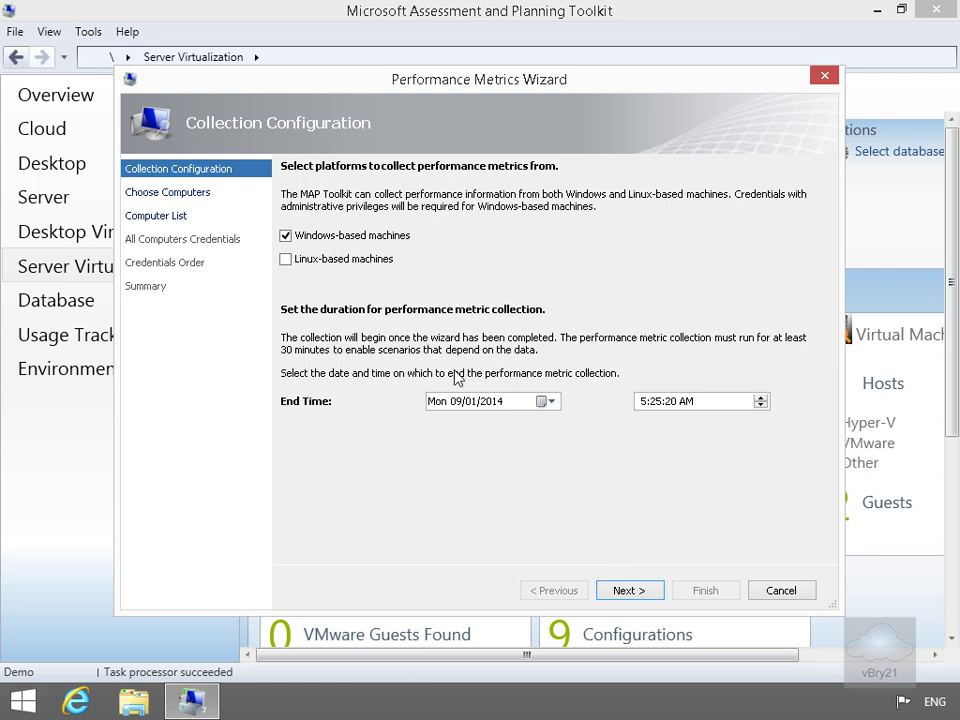
click(653, 594)
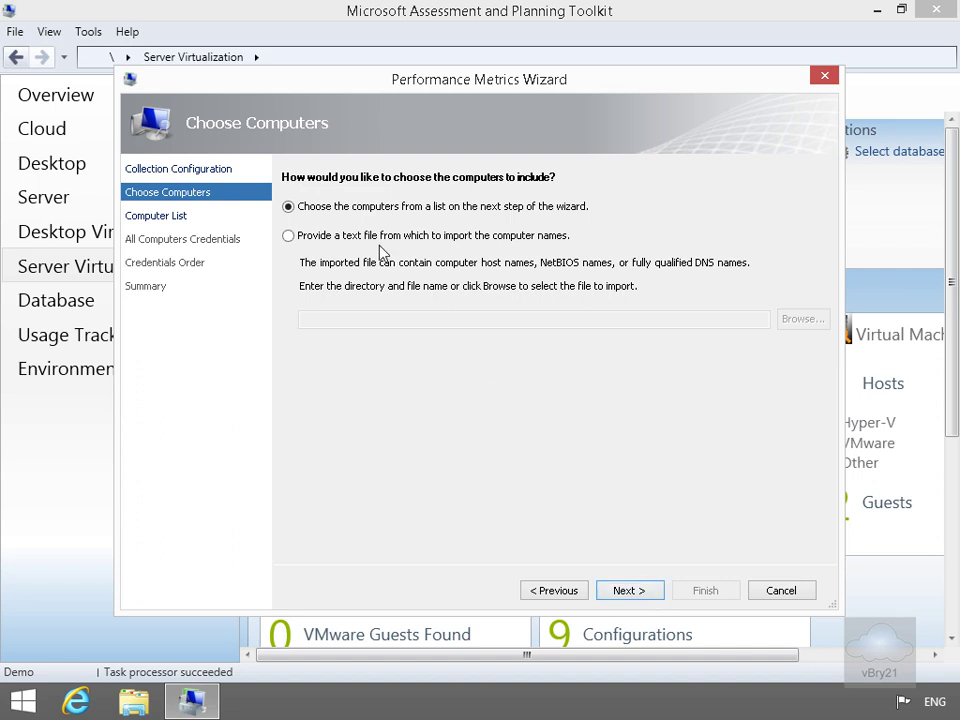
click(620, 598)
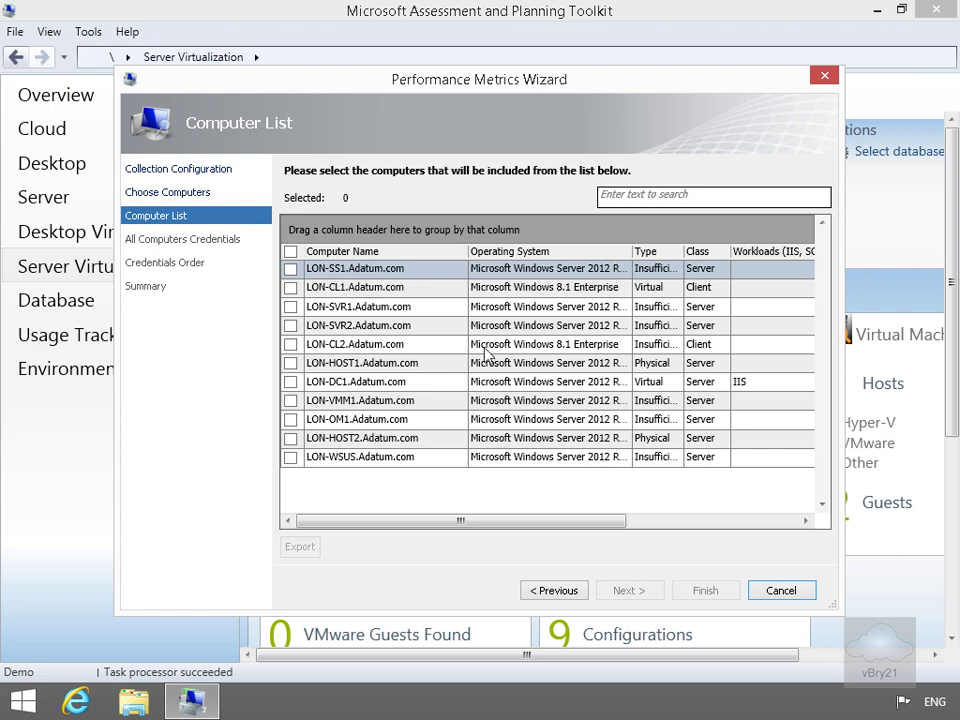
click(292, 254)
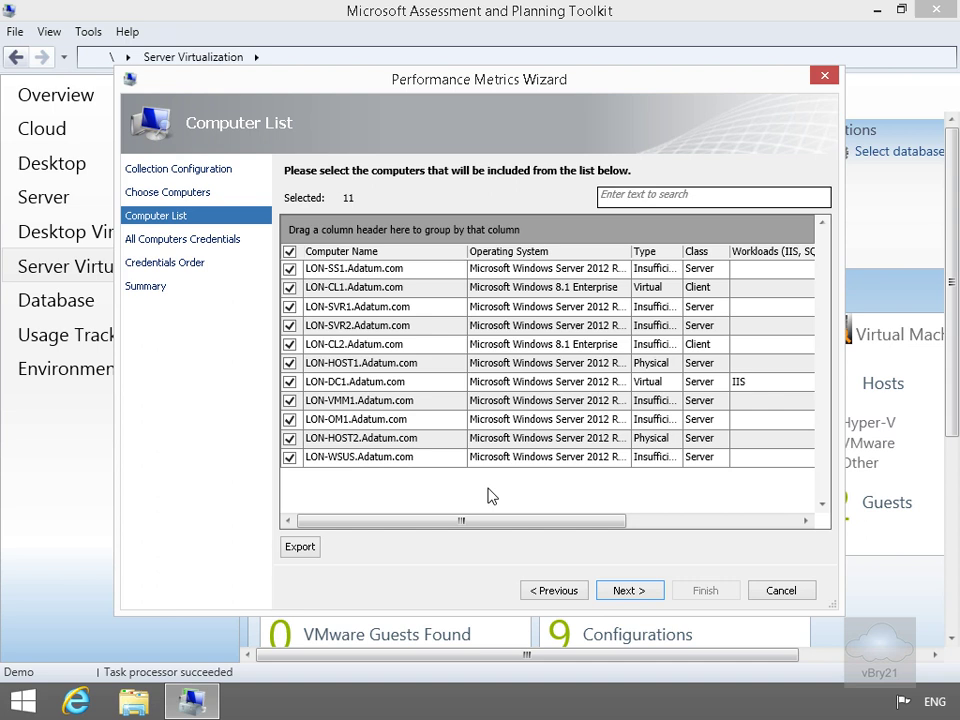
click(629, 594)
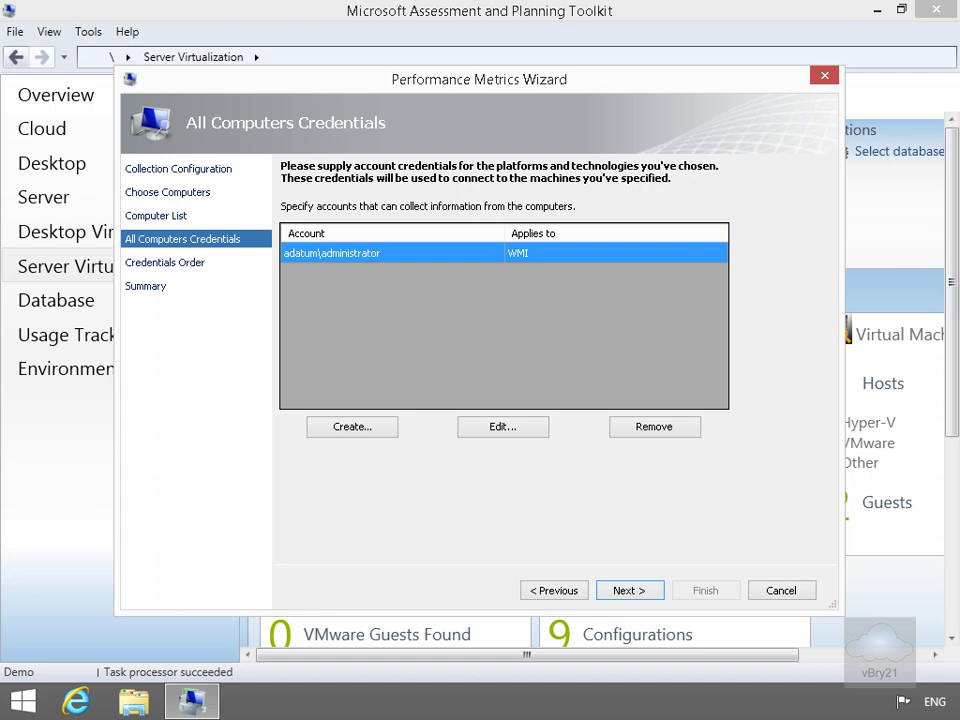
click(613, 592)
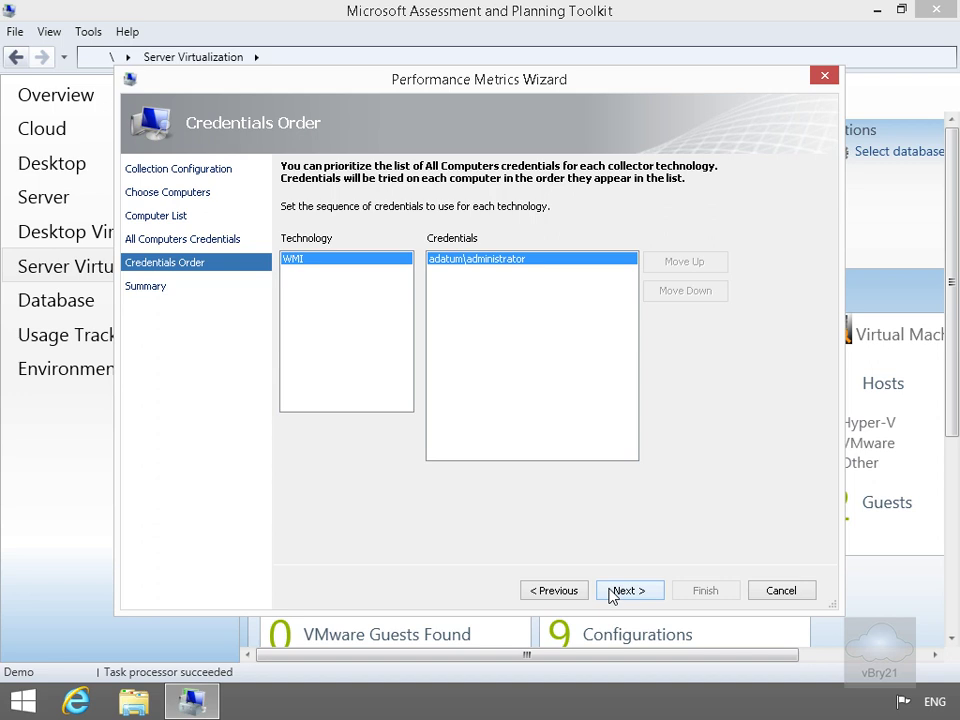
click(620, 593)
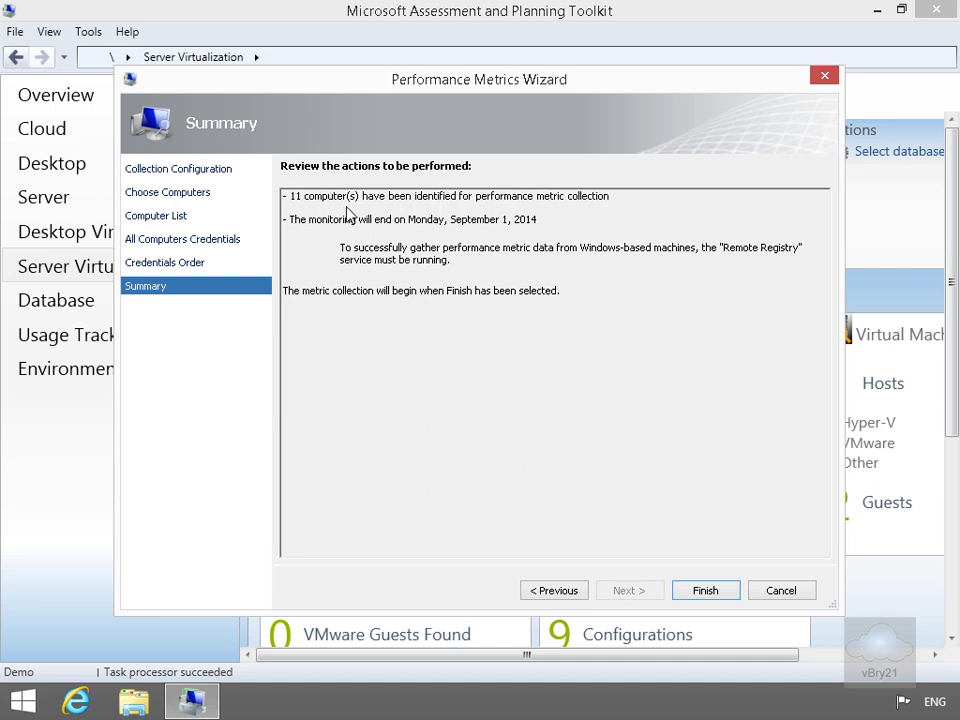
Start the performance metric collection, review its status for the 11 computers, and close the window
click(707, 591)
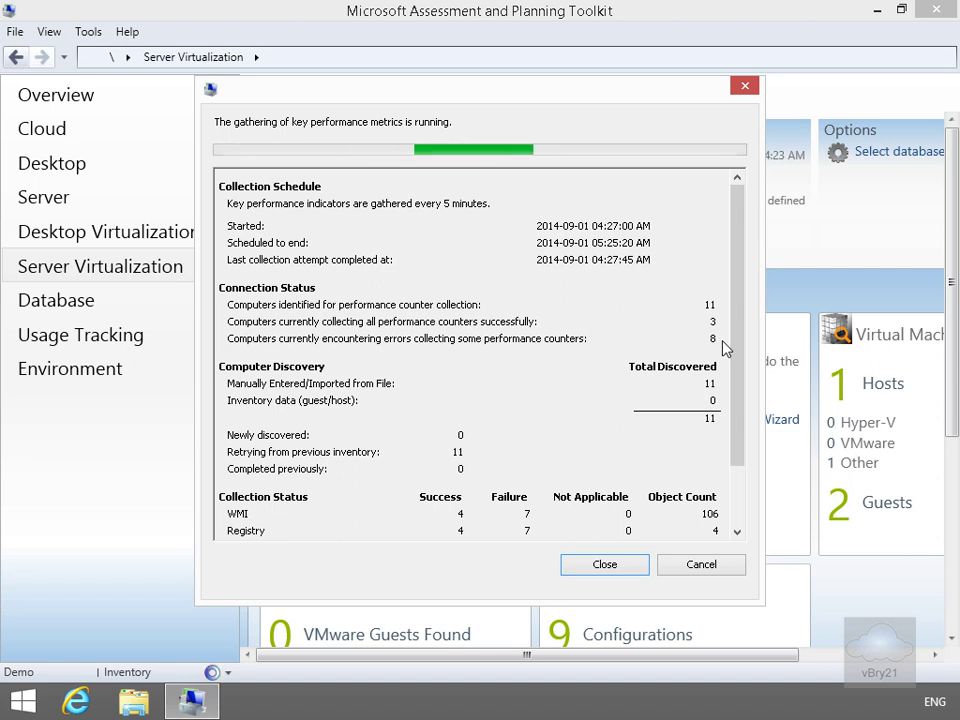
drag(739, 347, 733, 452)
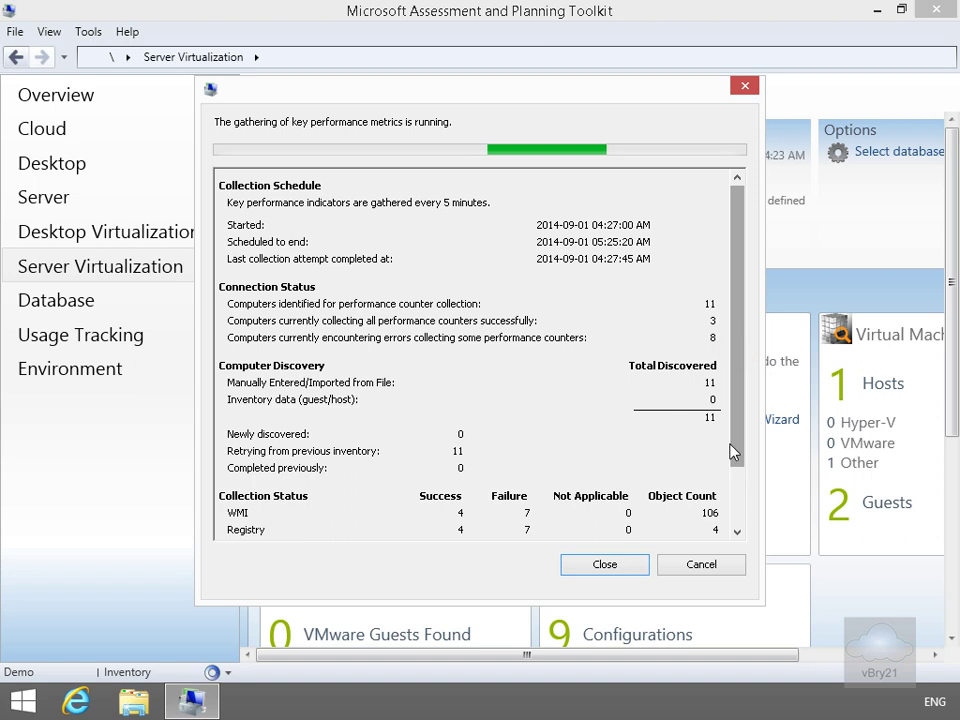
click(736, 518)
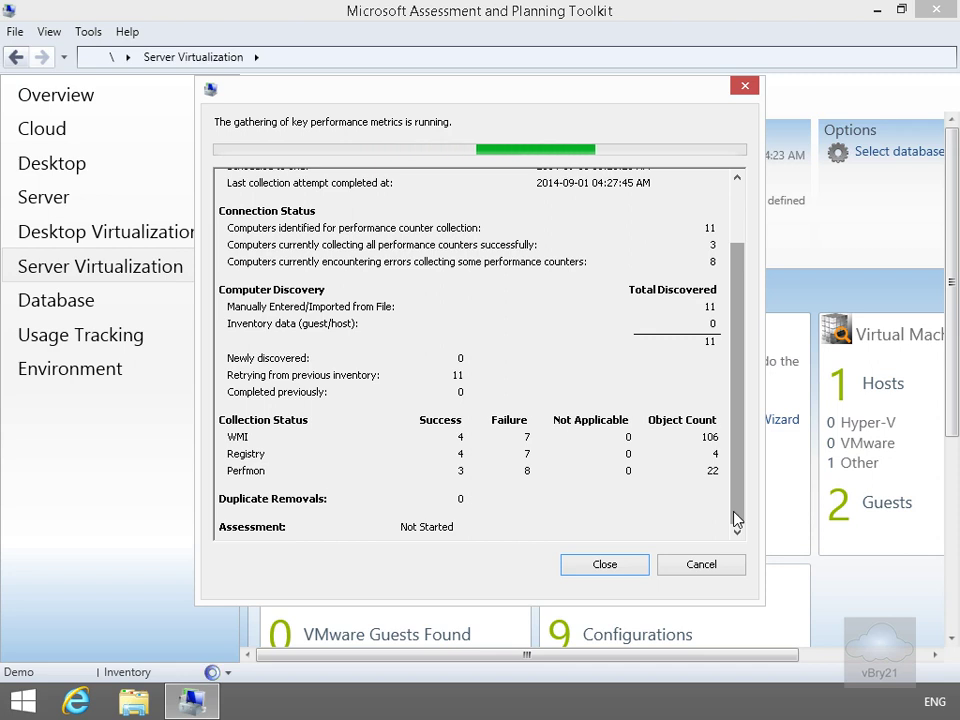
click(630, 568)
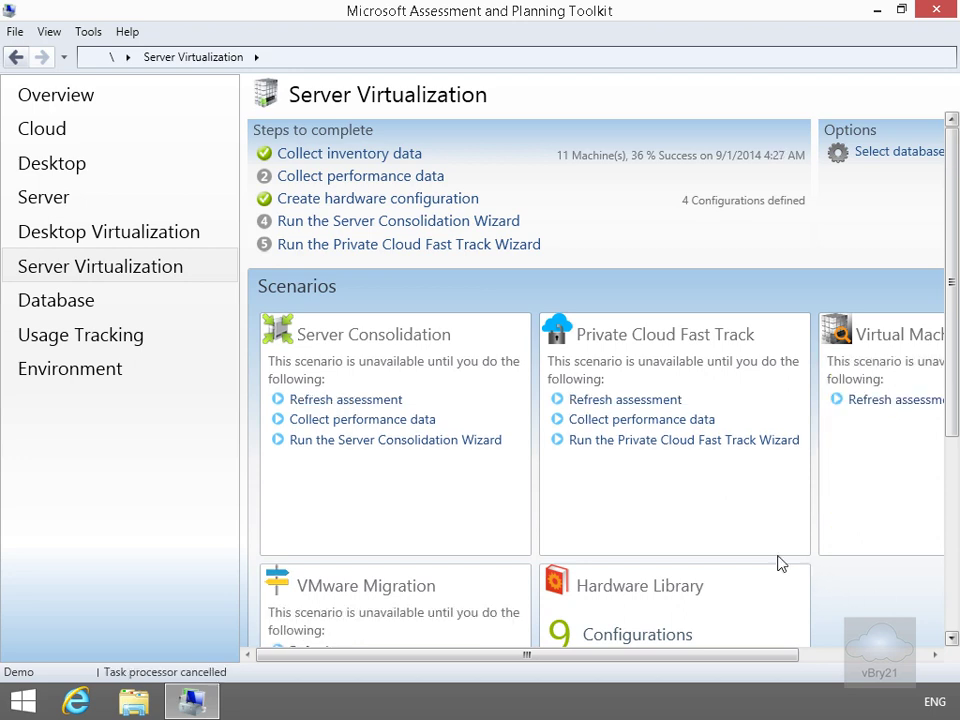
Begin a General Server Consolidation hardware configuration, choosing Create new and naming it 'Server-Type1'
click(412, 205)
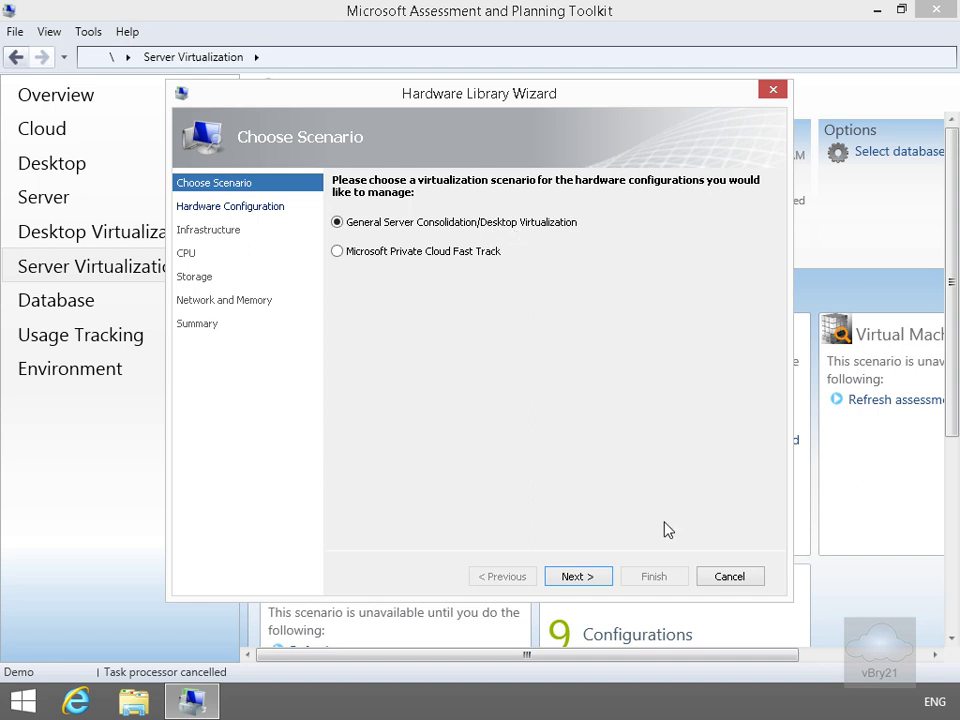
click(589, 576)
click(581, 577)
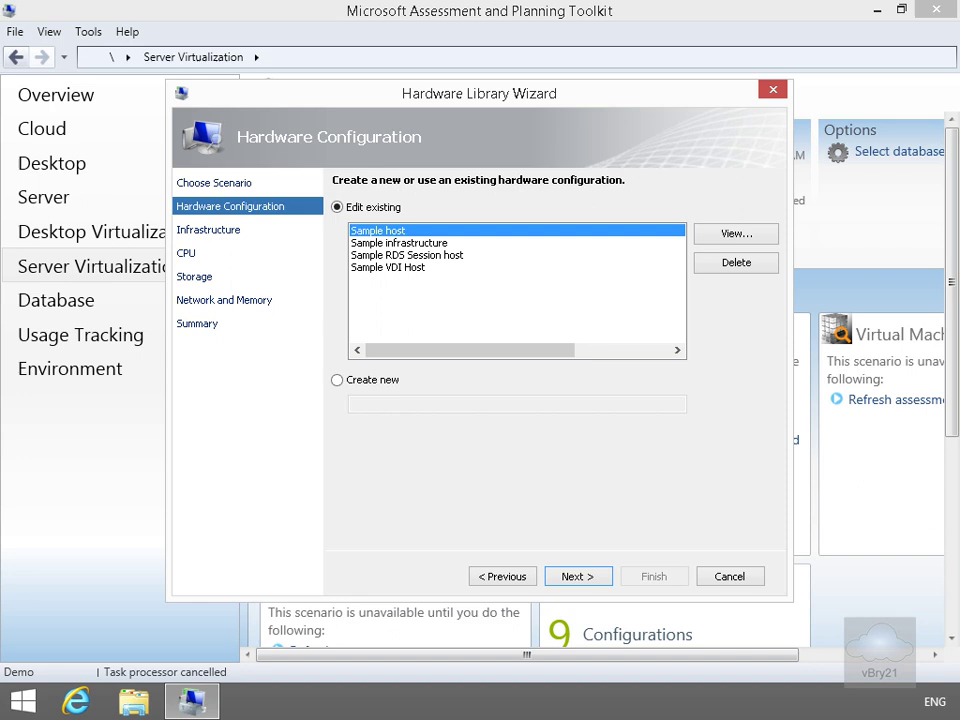
click(337, 381)
click(370, 405)
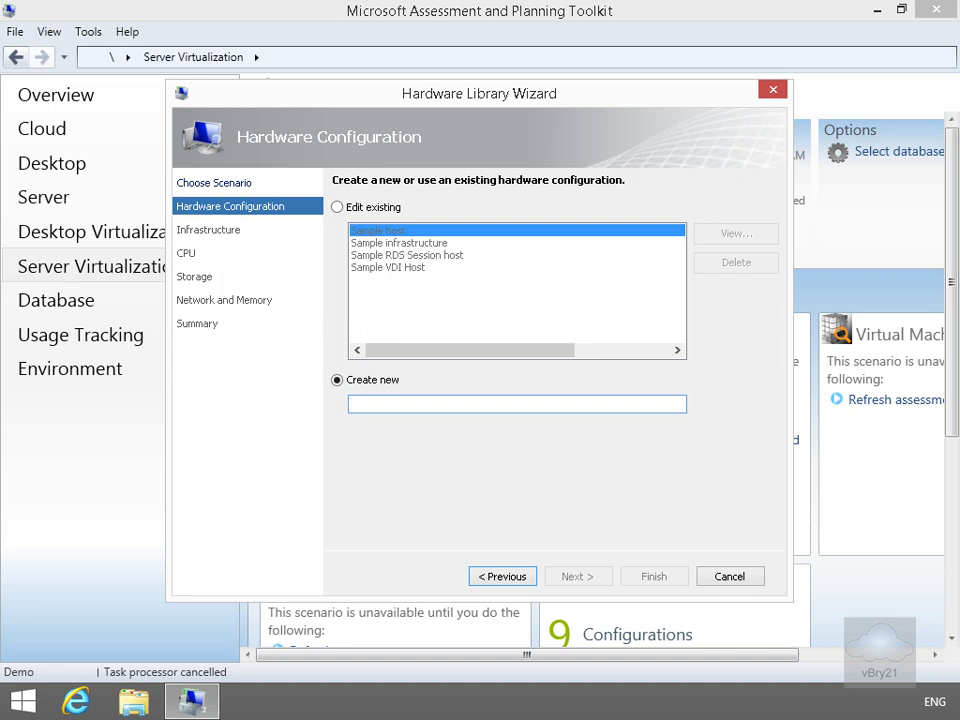
text(Server-Type1)
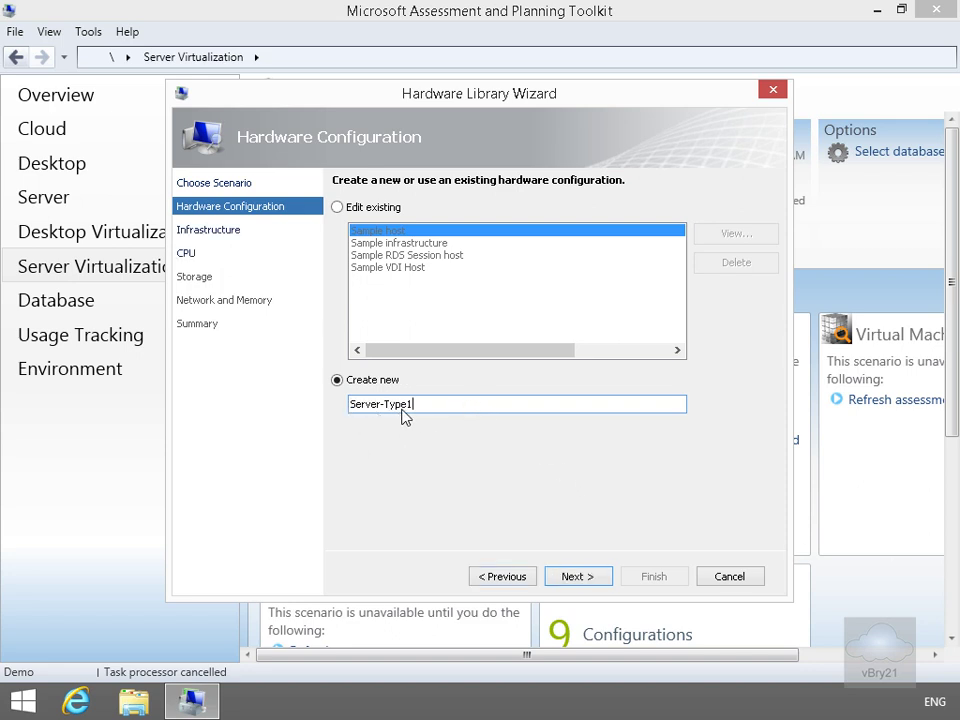
Skip shared infrastructure and reach the CPU page with Intel Xeon X7560, 2 processors, 8 cores each
click(576, 577)
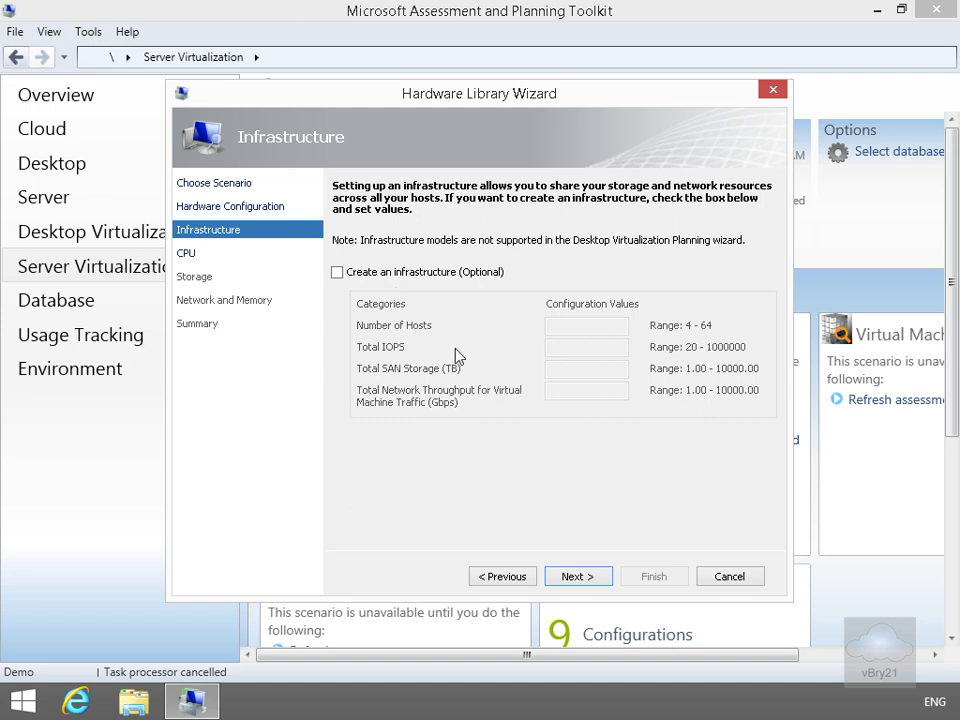
click(582, 580)
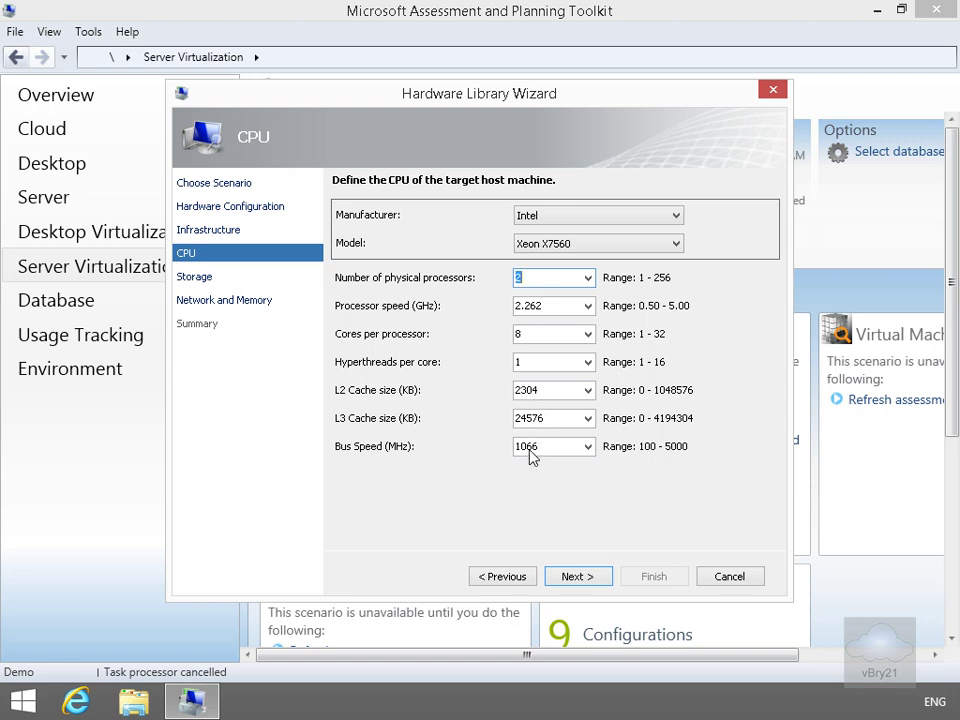
Give Server-Type1 storage of 20000 IOPS and 1800 GB total capacity
click(578, 577)
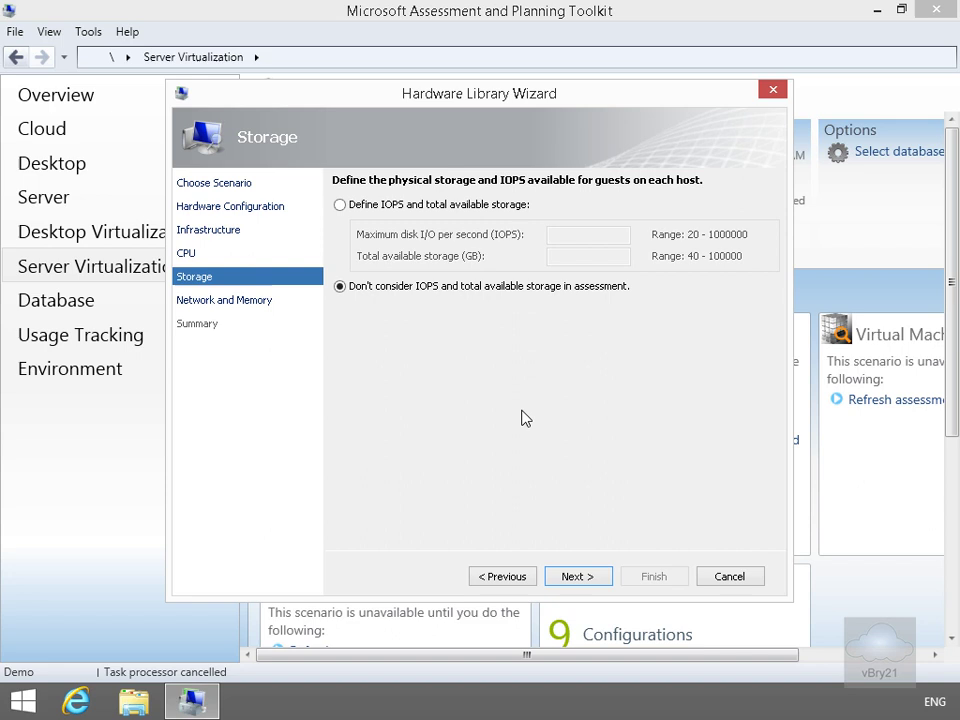
click(341, 206)
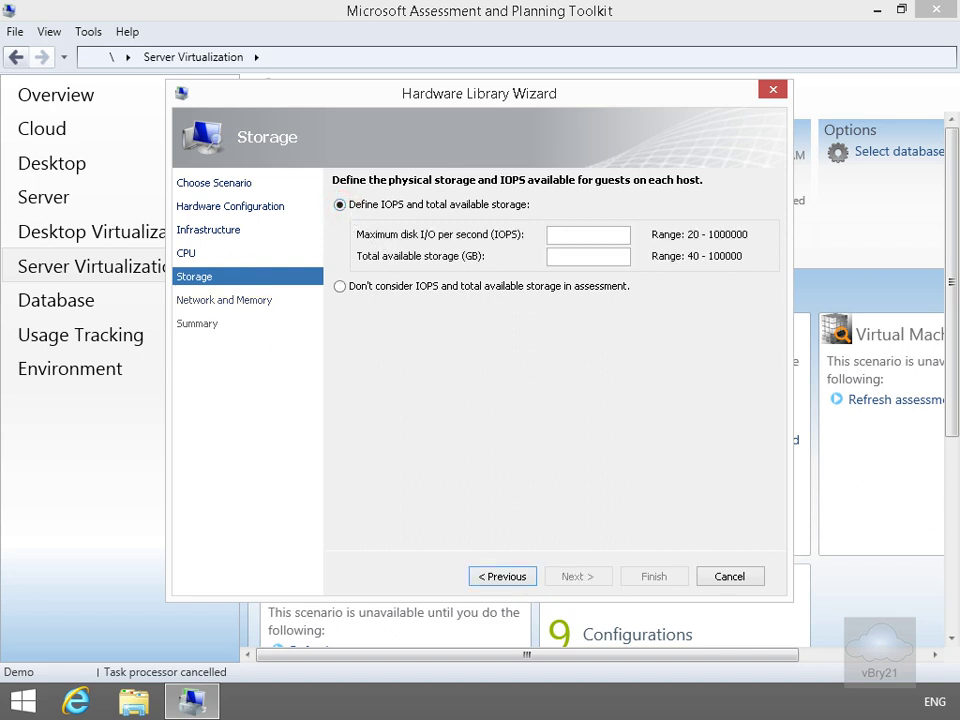
text(20000)
key(Tab)
text(1800)
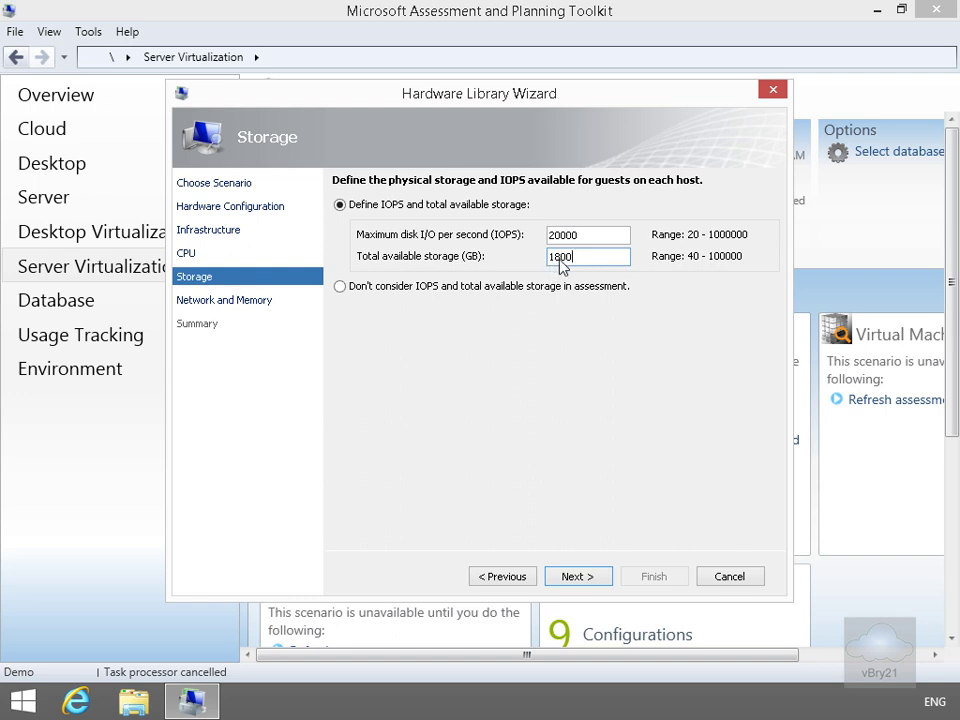
click(589, 577)
Set Server-Type1's network throughput to 4000 Mbps and memory to 128 GB
click(588, 577)
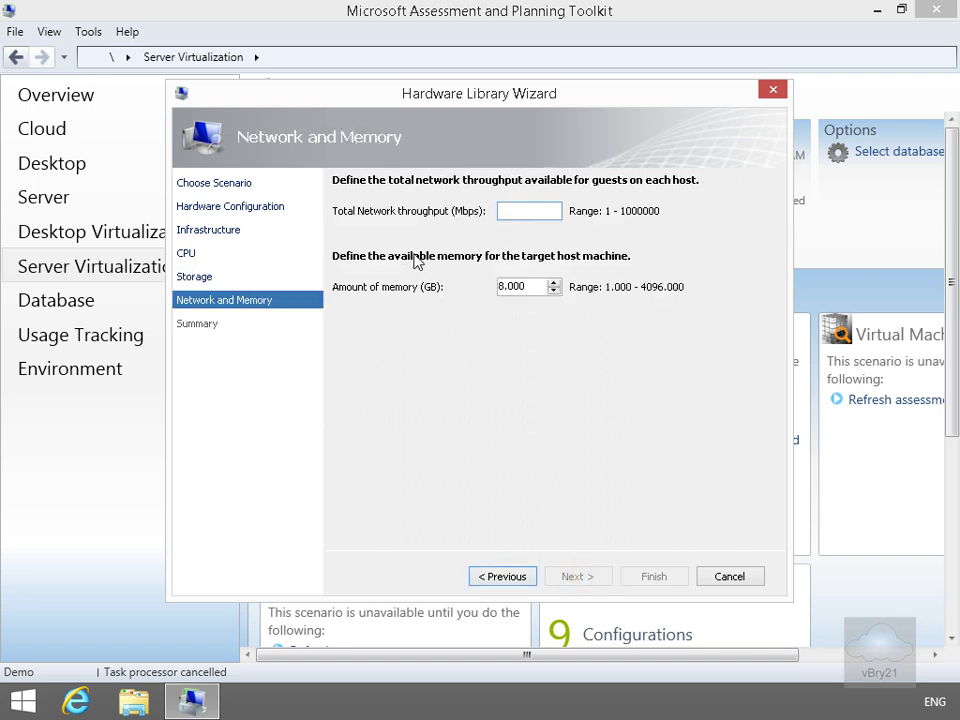
text(4000)
key(Tab)
text(128)
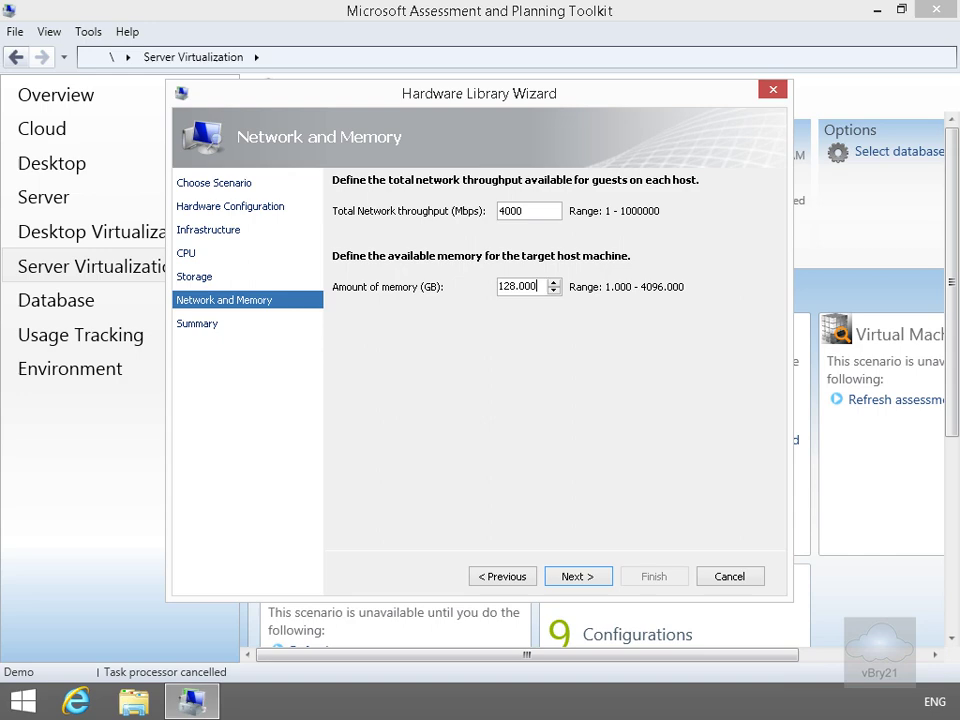
click(577, 576)
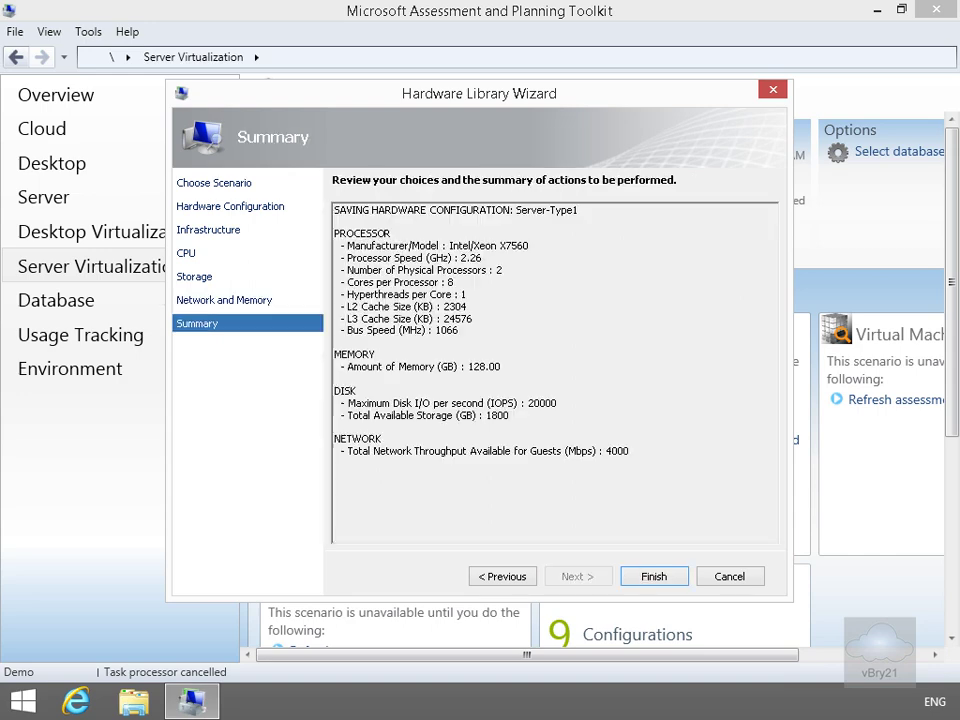
Finish the Hardware Library Wizard to save the Server-Type1 configuration
click(662, 577)
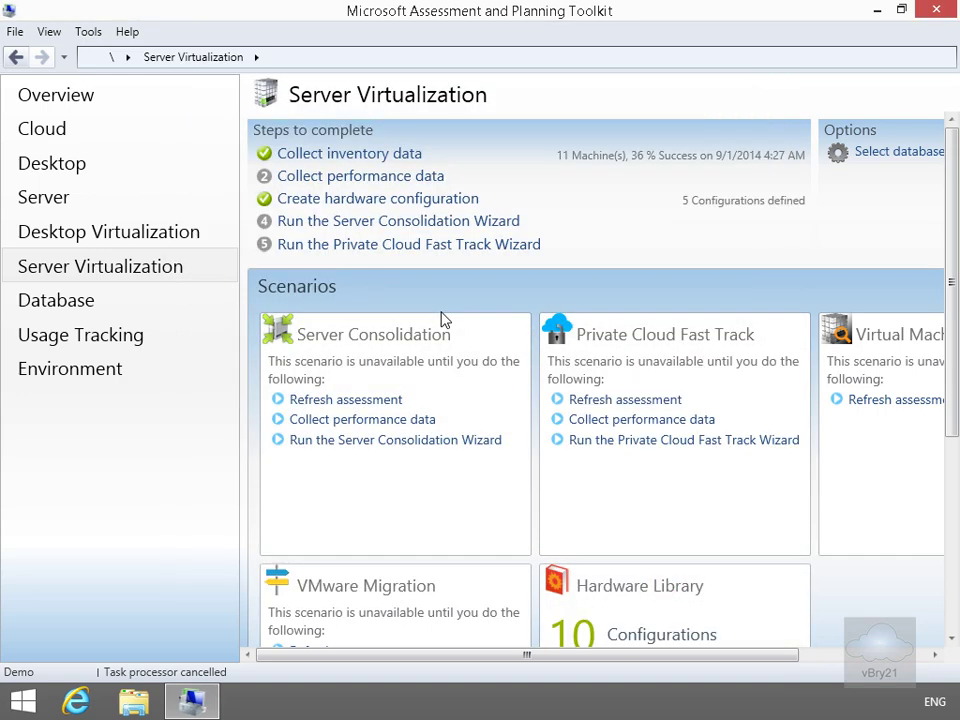